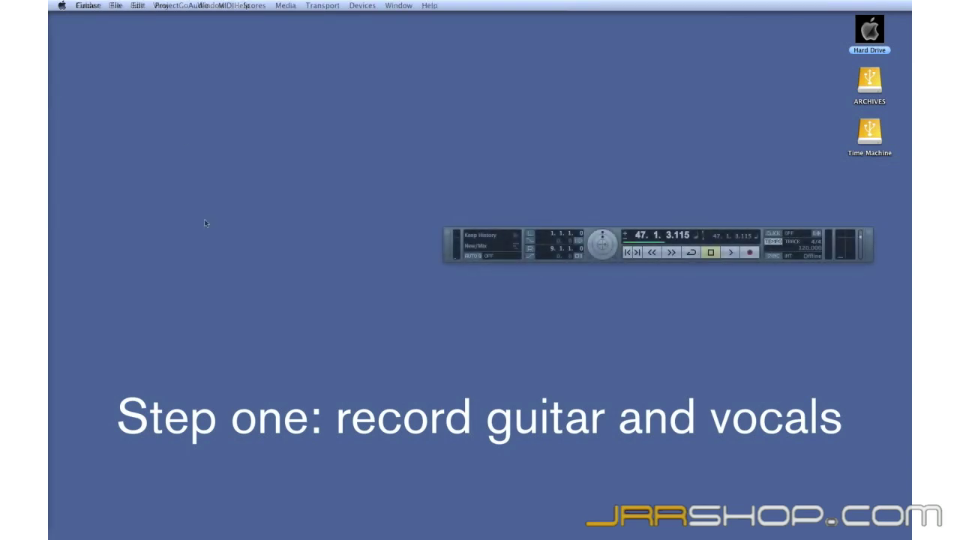
# Step: Start a new project and browse the Recording templates, previewing Piano + Vocal and Clean E-Guitar + Vocal
pyautogui.click(116, 5)
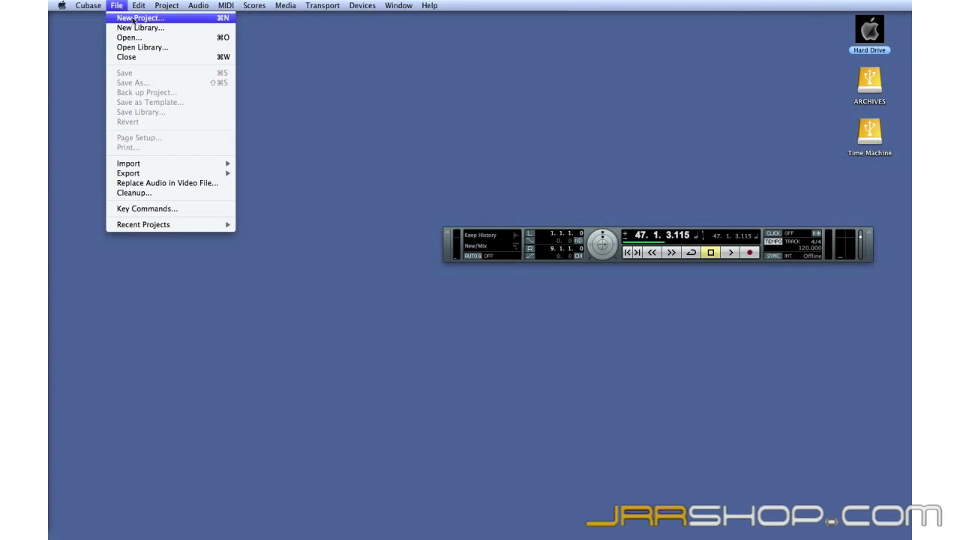
pyautogui.click(135, 17)
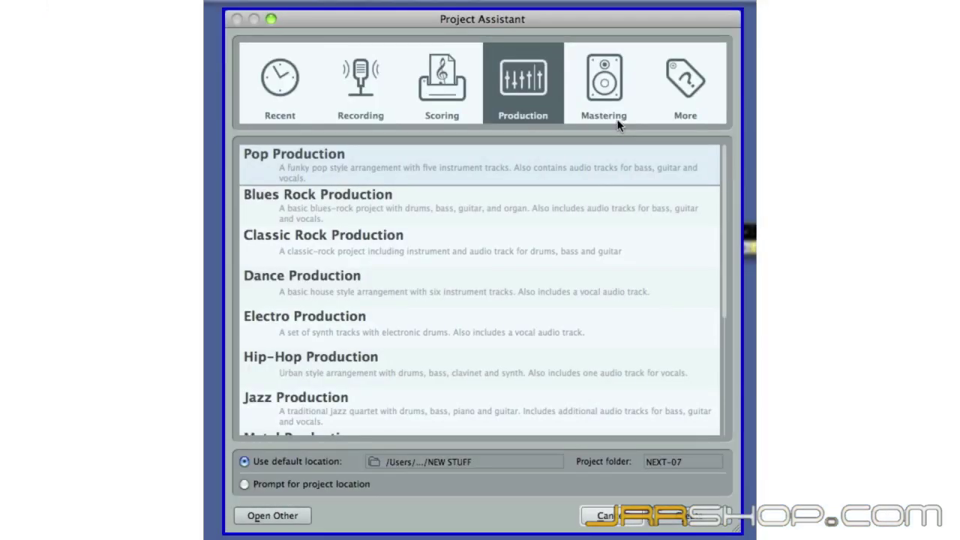
pyautogui.click(360, 83)
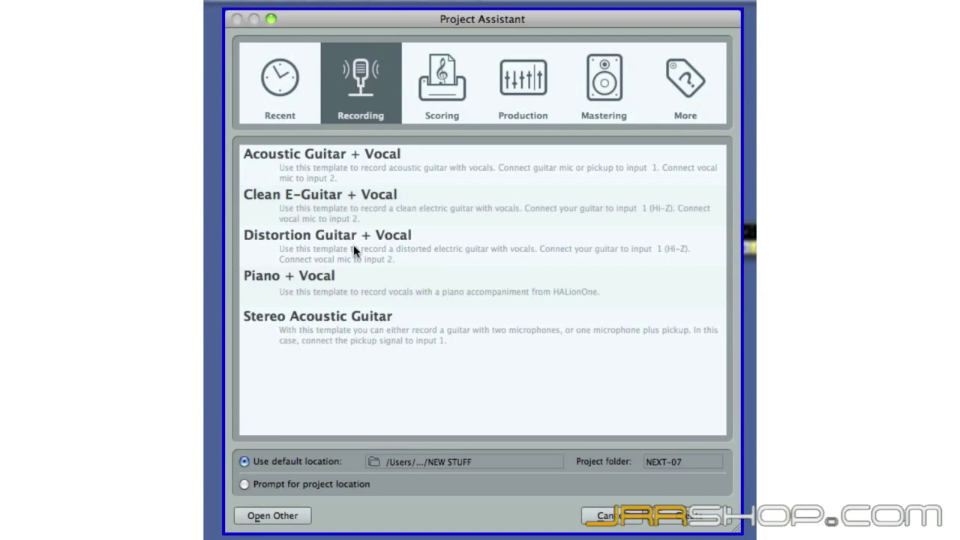
pyautogui.click(365, 274)
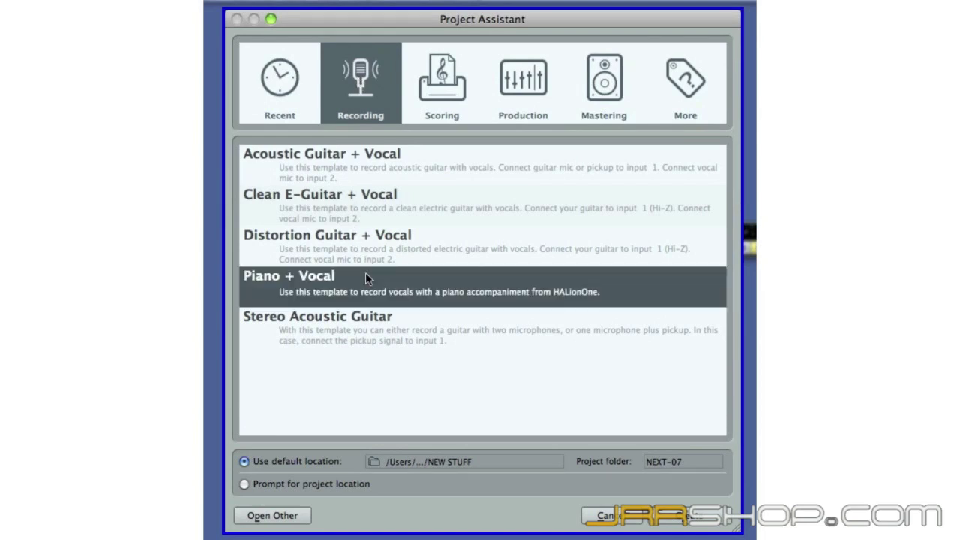
pyautogui.click(363, 214)
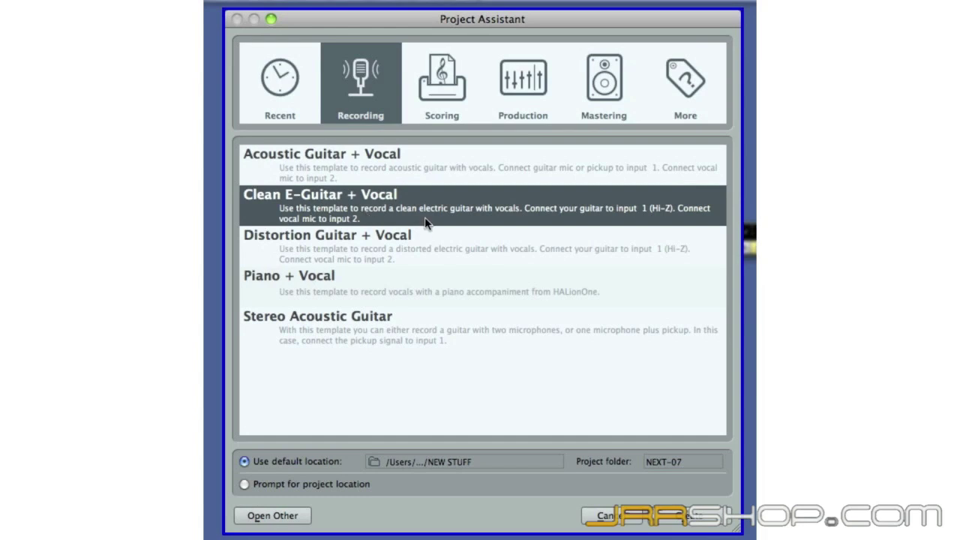
# Step: Choose the Acoustic Guitar + Vocal template with Prompt for project location ticked and continue
pyautogui.click(417, 158)
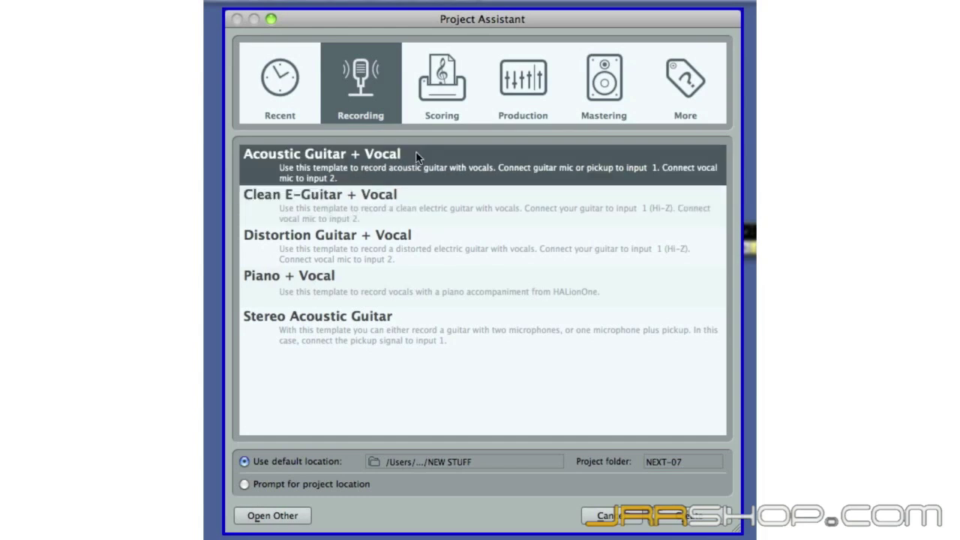
pyautogui.click(245, 484)
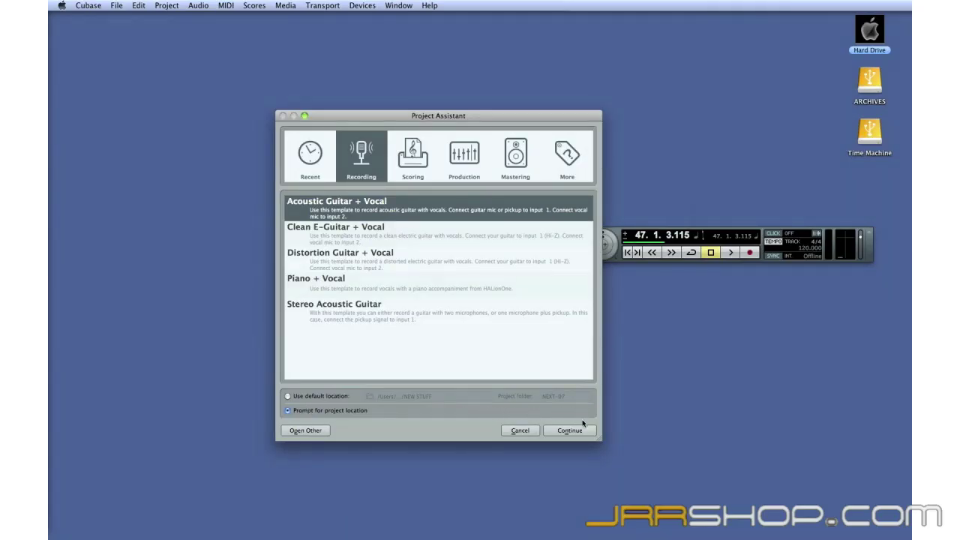
pyautogui.click(584, 426)
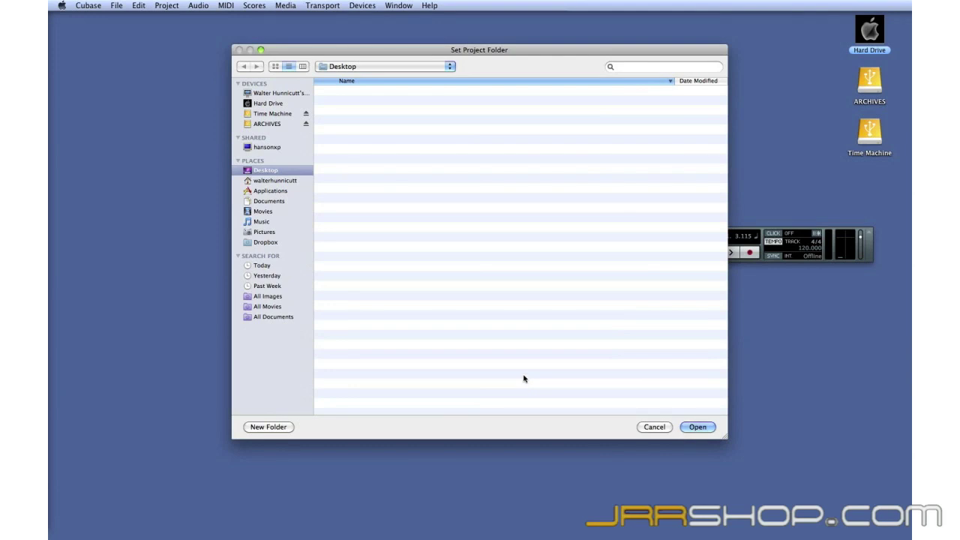
# Step: Create a 'Gonna Get You' folder, correcting the capital O, and use it as the project folder
pyautogui.click(282, 428)
pyautogui.write('G')
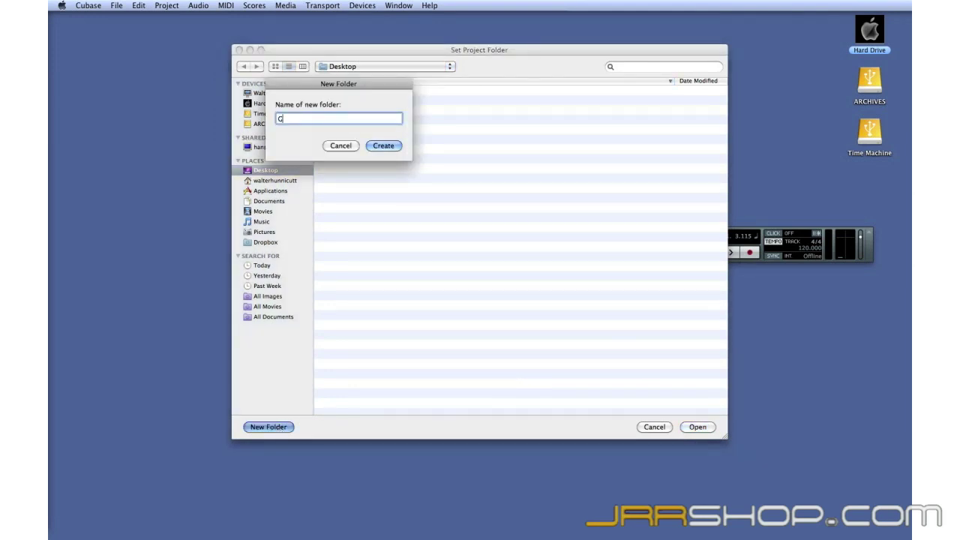
pyautogui.write('Onna Get')
pyautogui.write(' You')
pyautogui.click(286, 119)
pyautogui.press('BackSpace')
pyautogui.write('o')
pyautogui.click(383, 146)
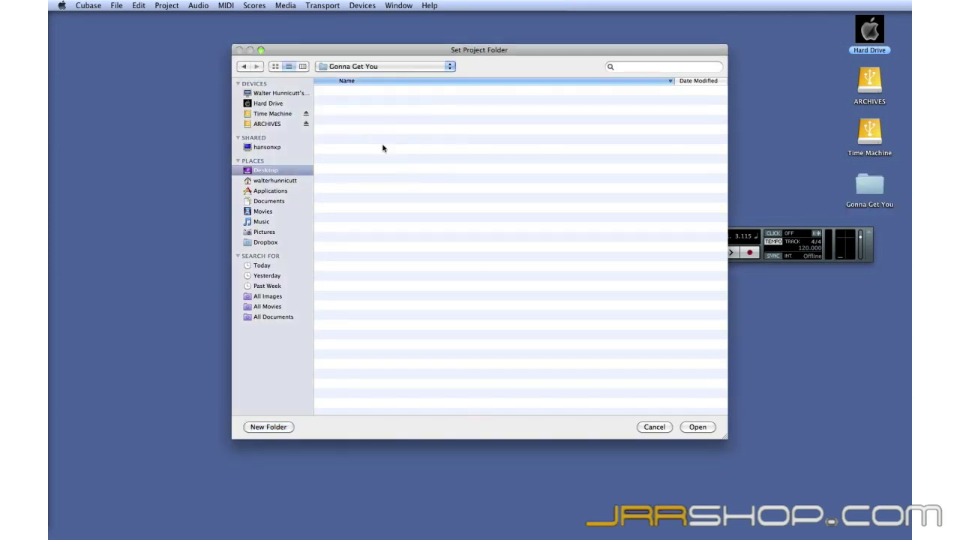
pyautogui.click(696, 427)
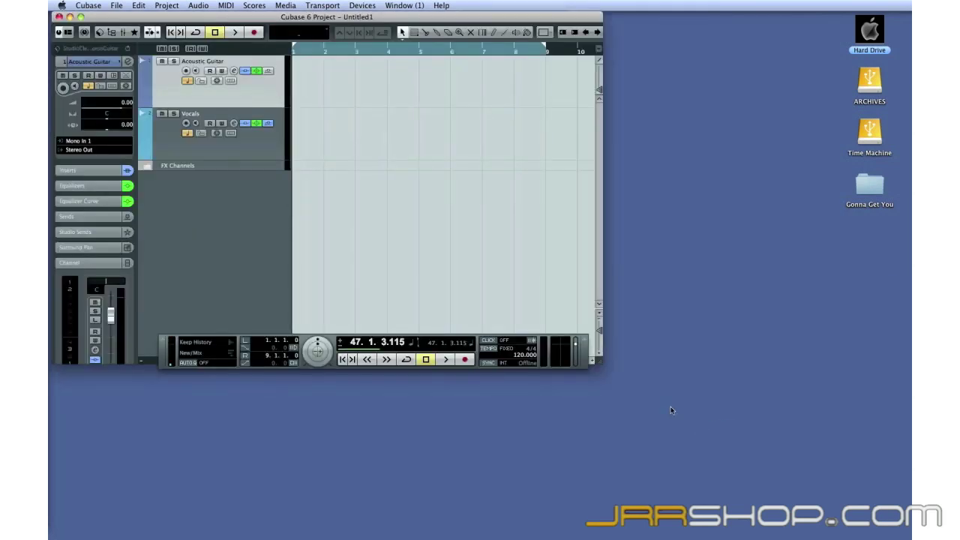
# Step: Enlarge the project window to fill the screen and check the Vocals and Acoustic Guitar inputs
pyautogui.moveTo(600, 362)
pyautogui.mouseDown()
pyautogui.moveTo(771, 452)
pyautogui.moveTo(904, 537)
pyautogui.mouseUp()
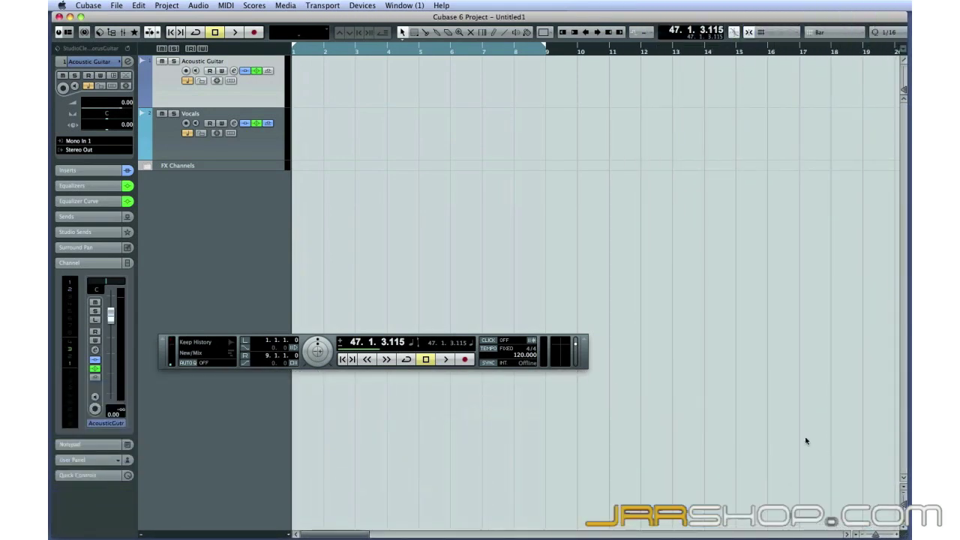
pyautogui.click(277, 121)
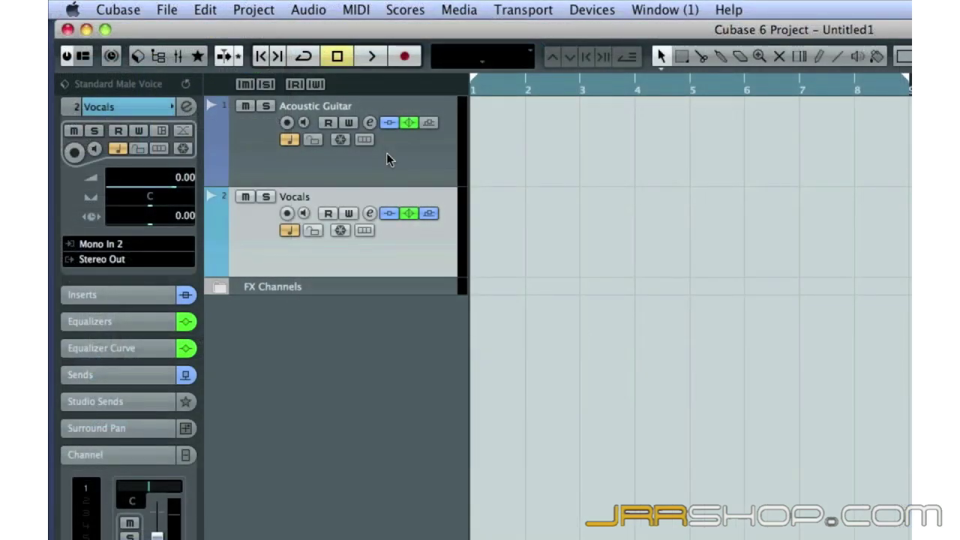
pyautogui.click(386, 153)
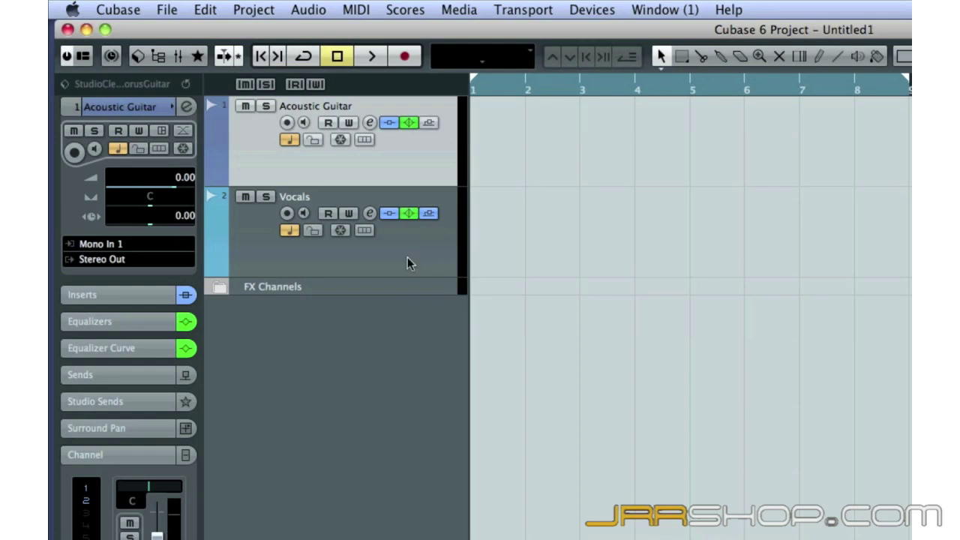
# Step: Expand the FX Channels folder to reveal the FX 1-Roomworks SE channel, then reselect Acoustic Guitar
pyautogui.click(327, 293)
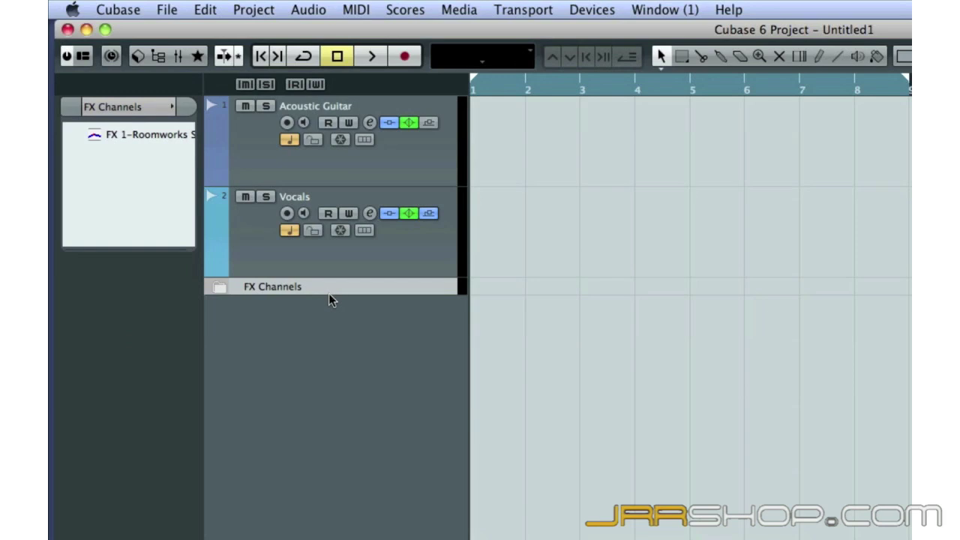
pyautogui.click(330, 272)
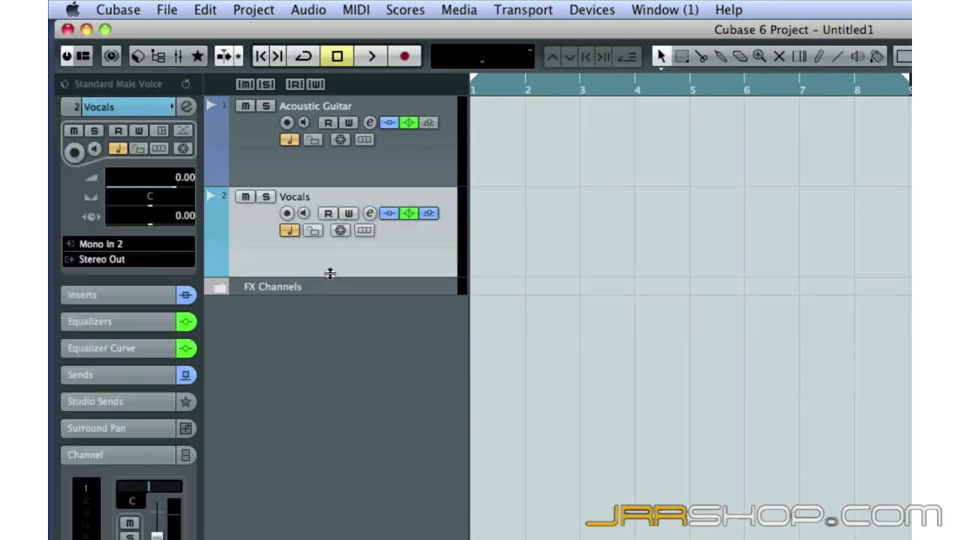
pyautogui.click(317, 285)
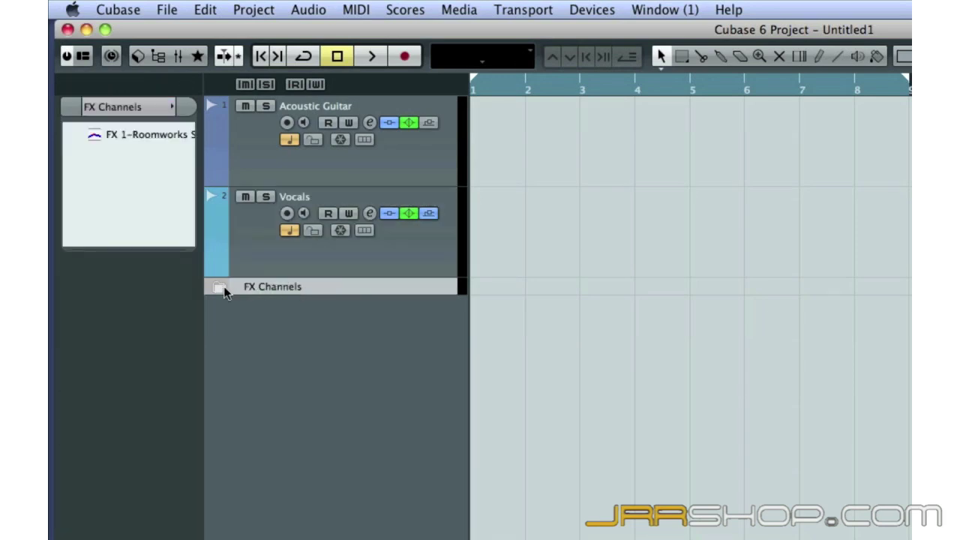
pyautogui.click(217, 288)
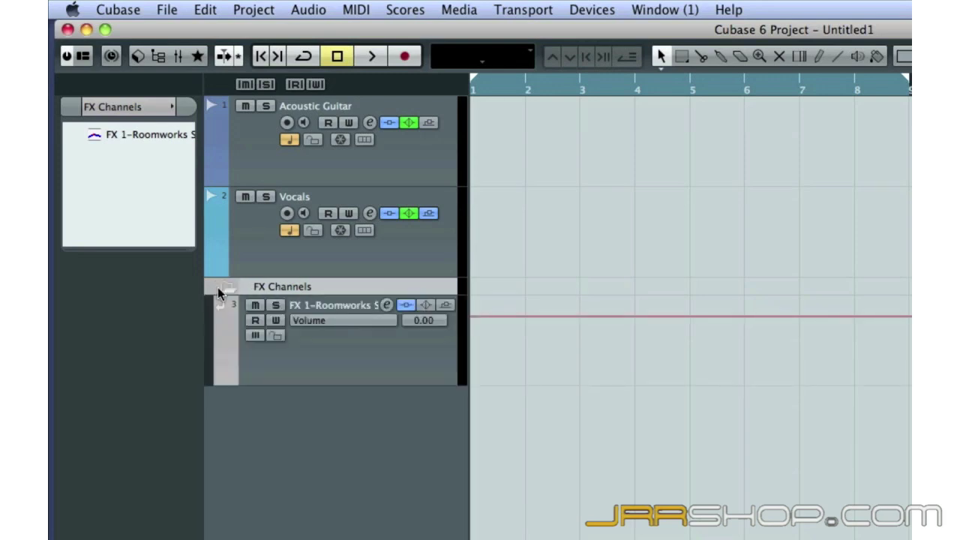
pyautogui.doubleClick(337, 302)
pyautogui.click(428, 160)
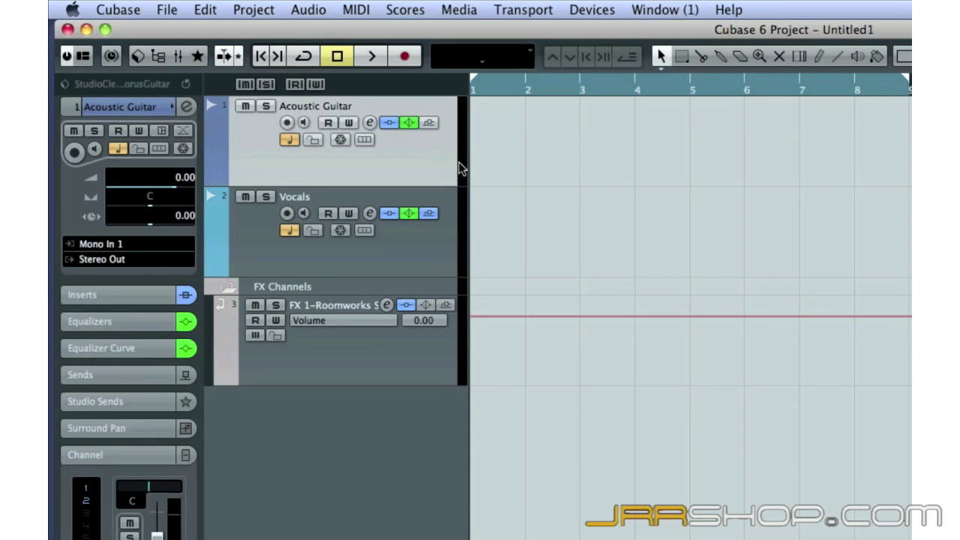
# Step: Route the Acoustic Guitar track's input to Mono In 2
pyautogui.click(115, 112)
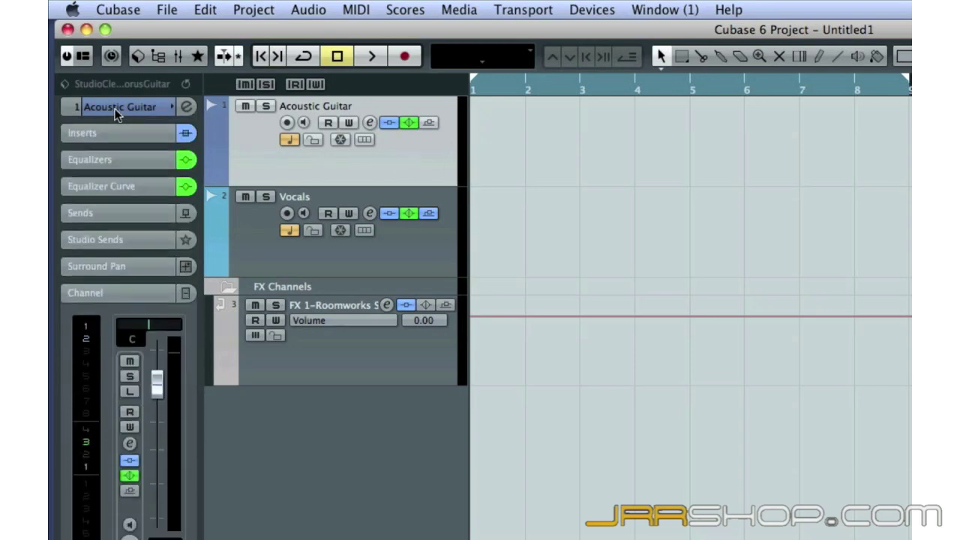
pyautogui.click(115, 108)
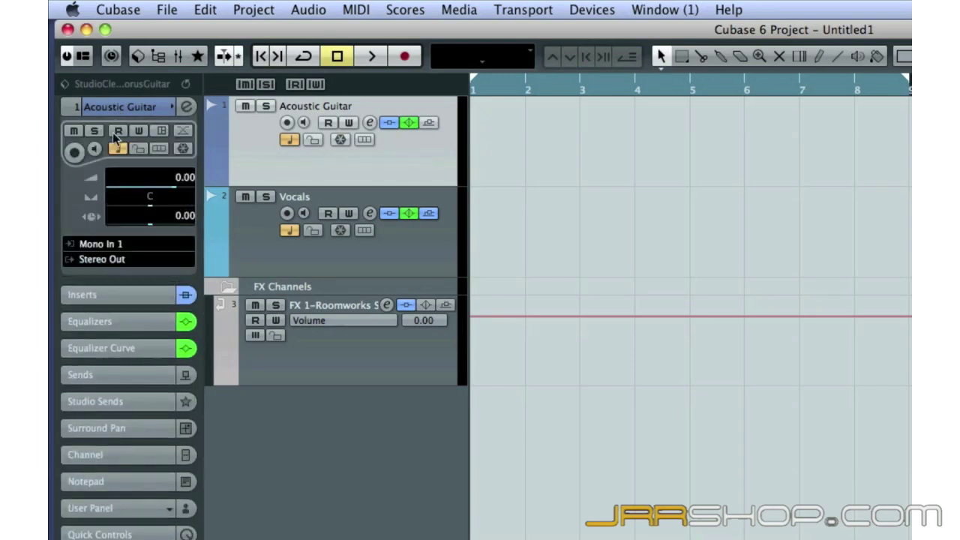
pyautogui.click(105, 246)
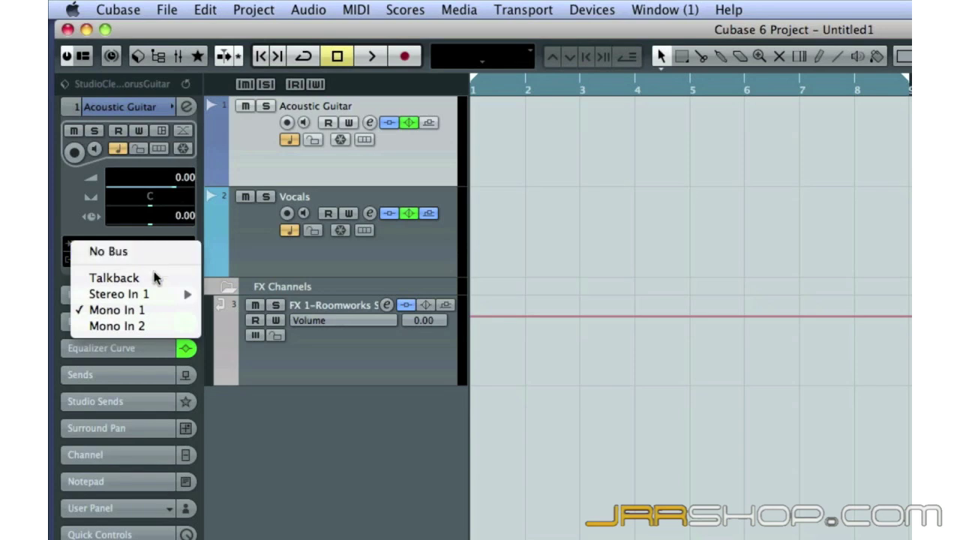
pyautogui.click(156, 325)
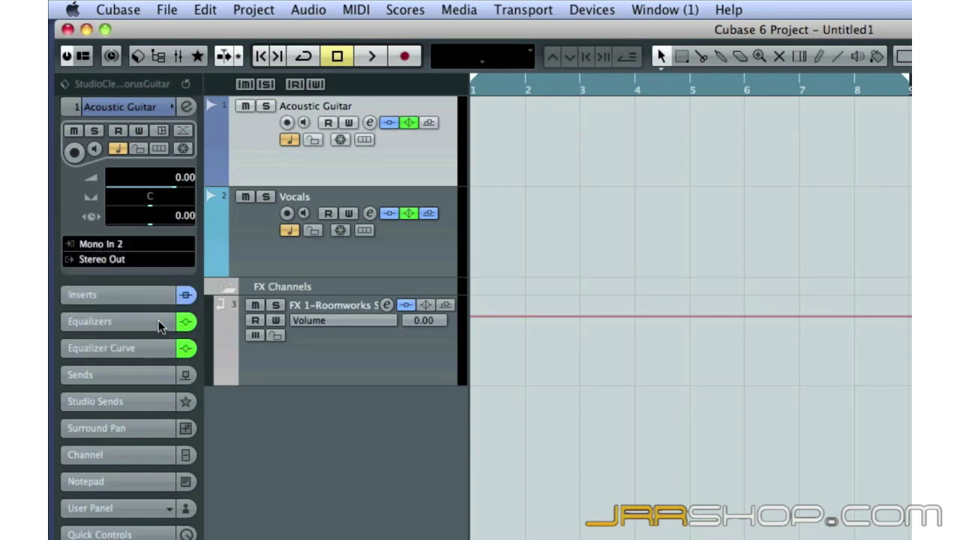
# Step: Set the Vocals track's input to Mono In 1
pyautogui.click(267, 255)
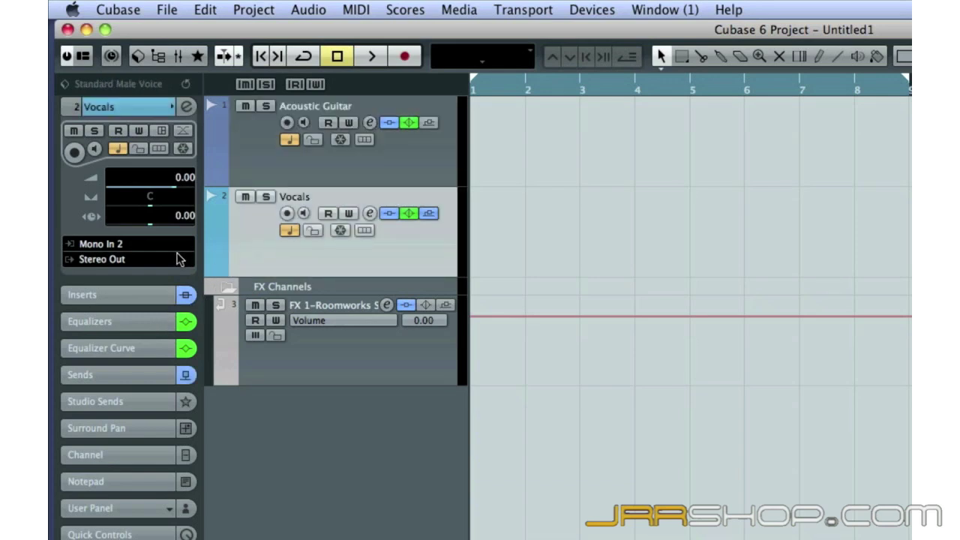
pyautogui.click(88, 251)
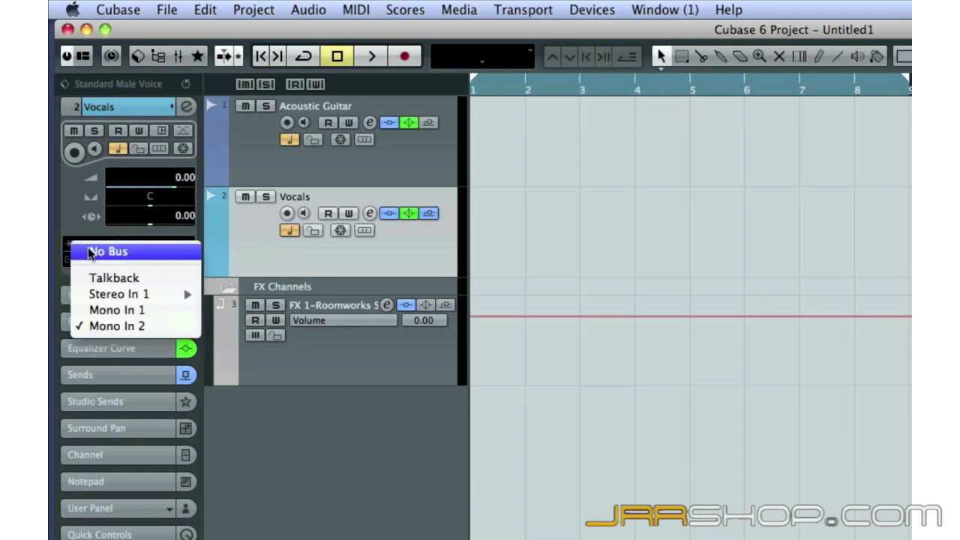
pyautogui.click(103, 310)
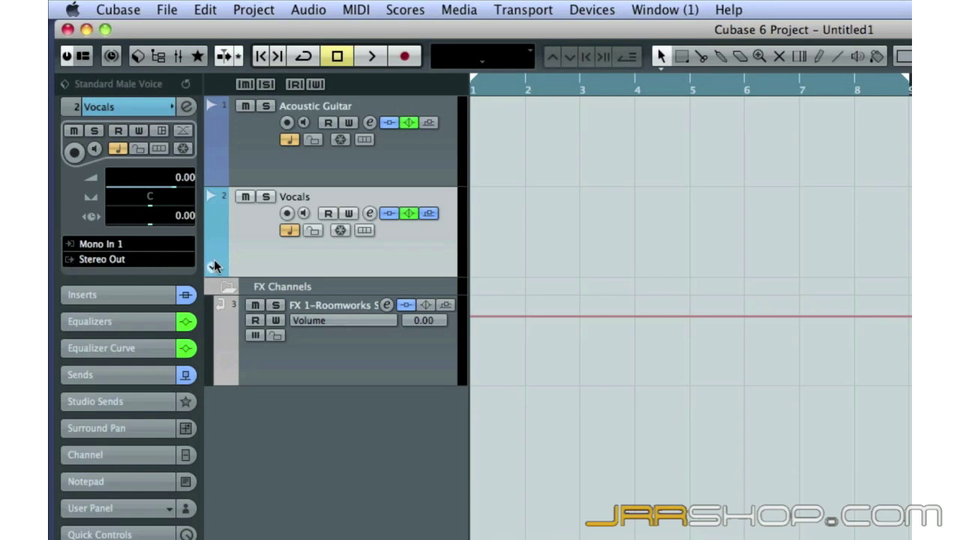
# Step: Turn on Acoustic Guitar input monitoring and record-arm both the Acoustic Guitar and Vocals tracks
pyautogui.click(294, 155)
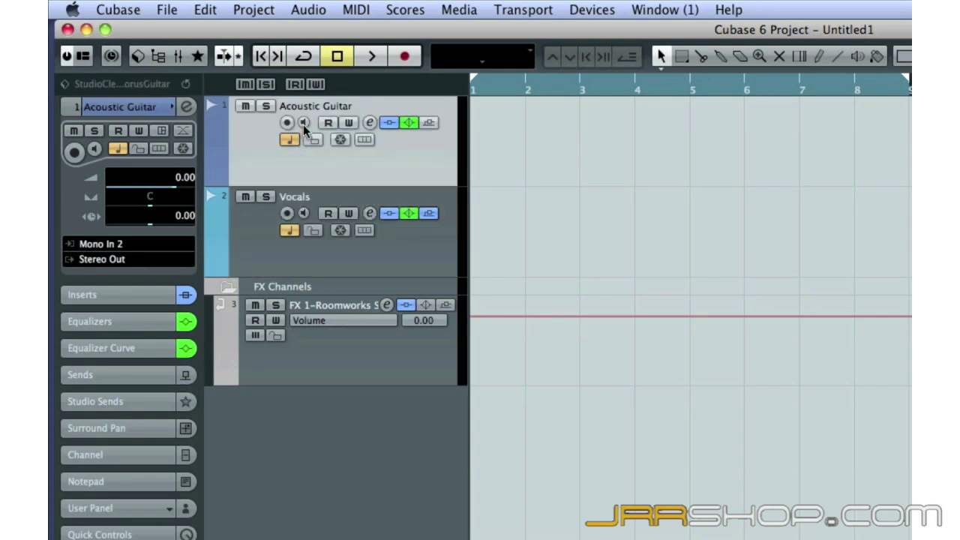
pyautogui.click(304, 123)
pyautogui.click(287, 122)
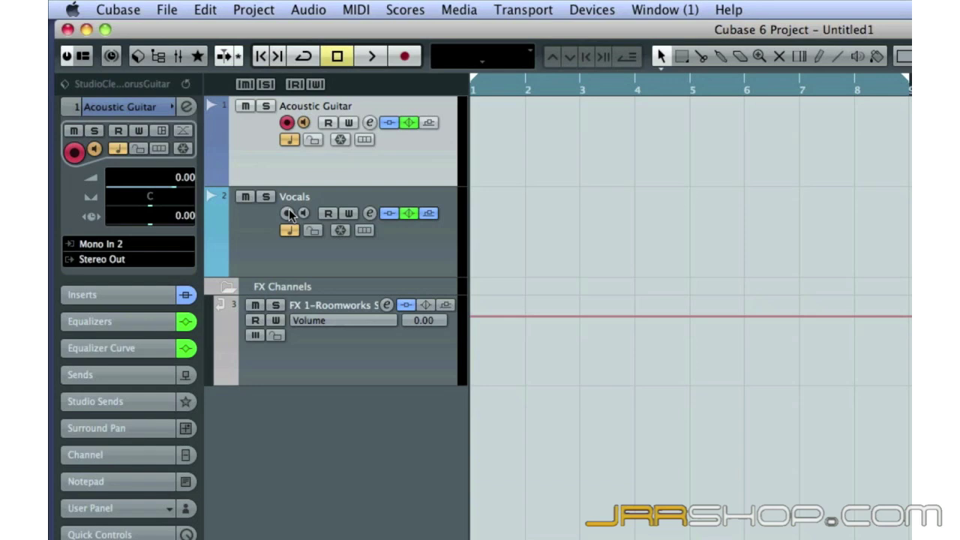
pyautogui.click(288, 213)
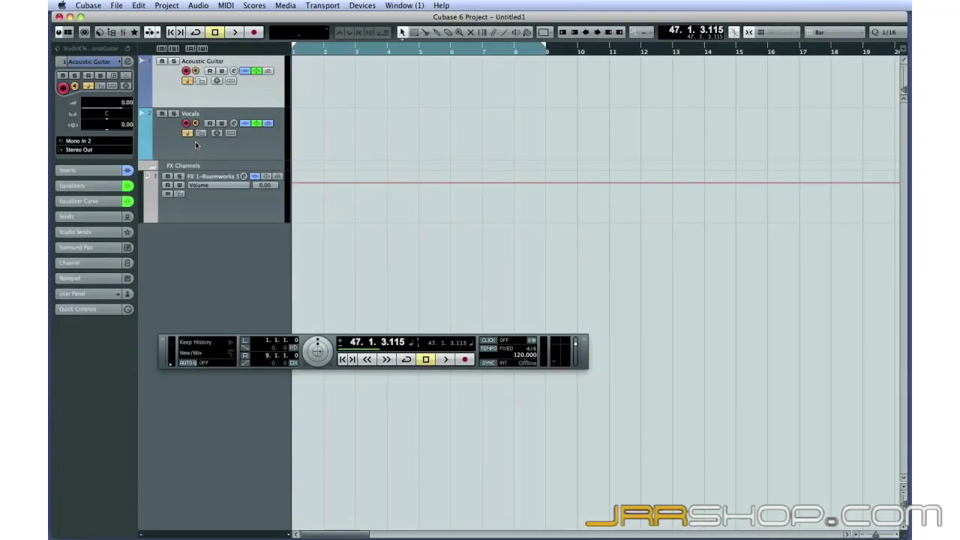
# Step: Open the Mixer from the Devices menu and shrink the project window to reveal it
pyautogui.click(372, 3)
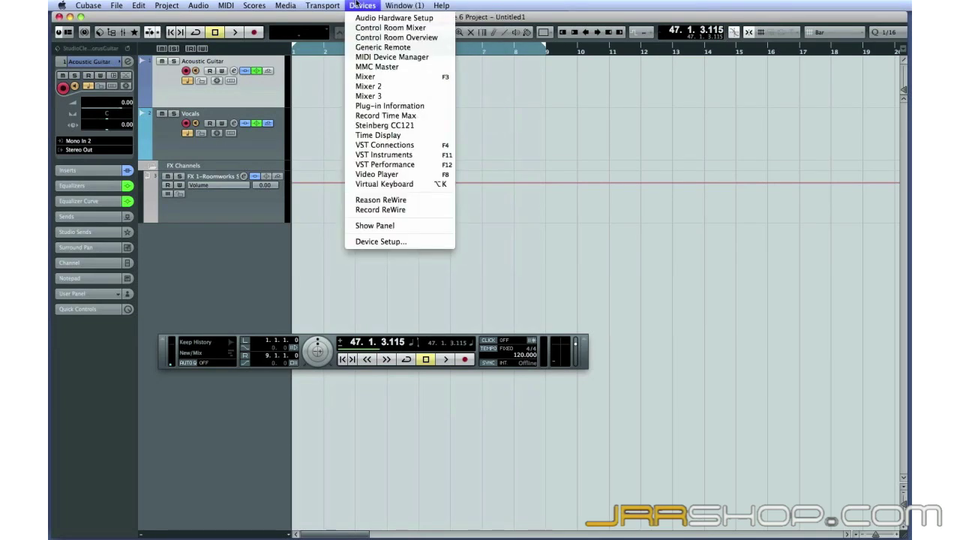
pyautogui.click(388, 79)
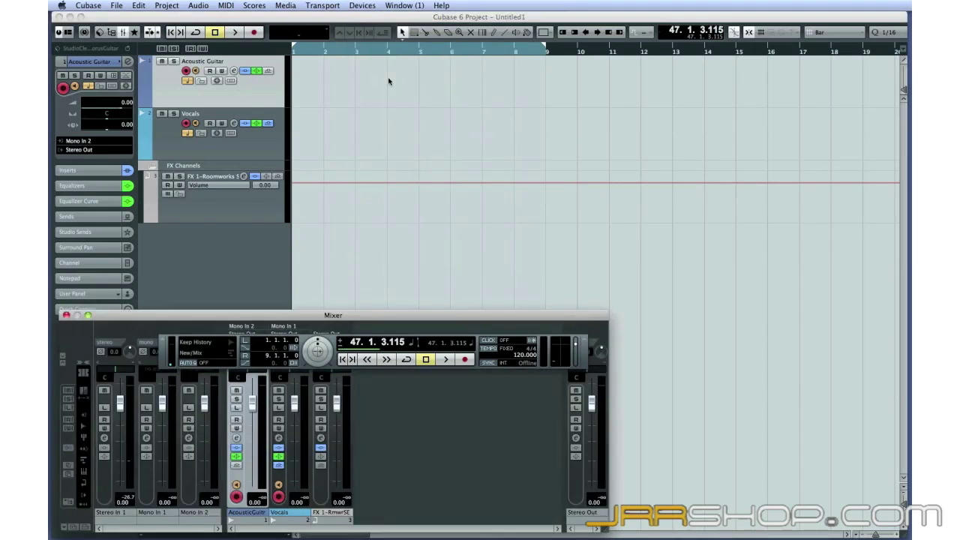
pyautogui.press('F3')
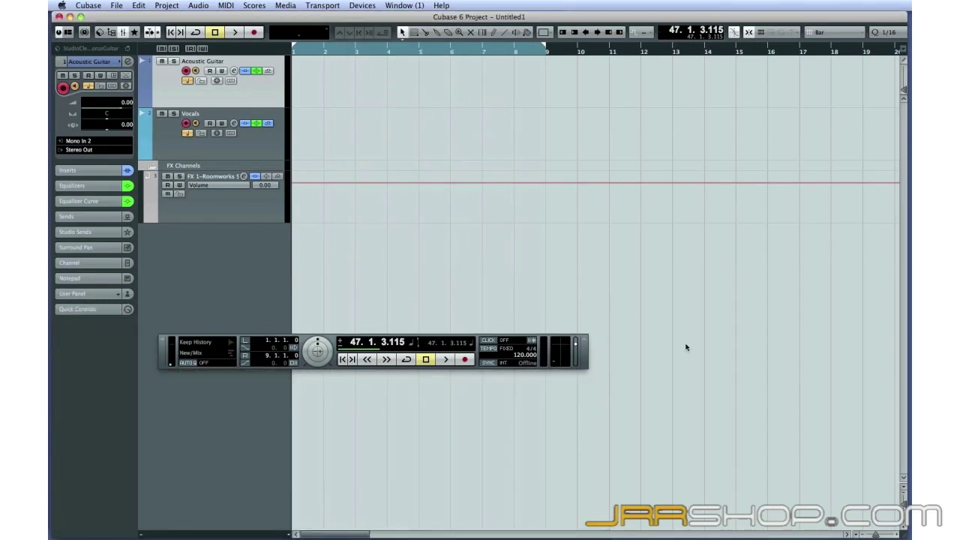
pyautogui.moveTo(902, 530)
pyautogui.mouseDown()
pyautogui.moveTo(871, 299)
pyautogui.moveTo(909, 312)
pyautogui.mouseUp()
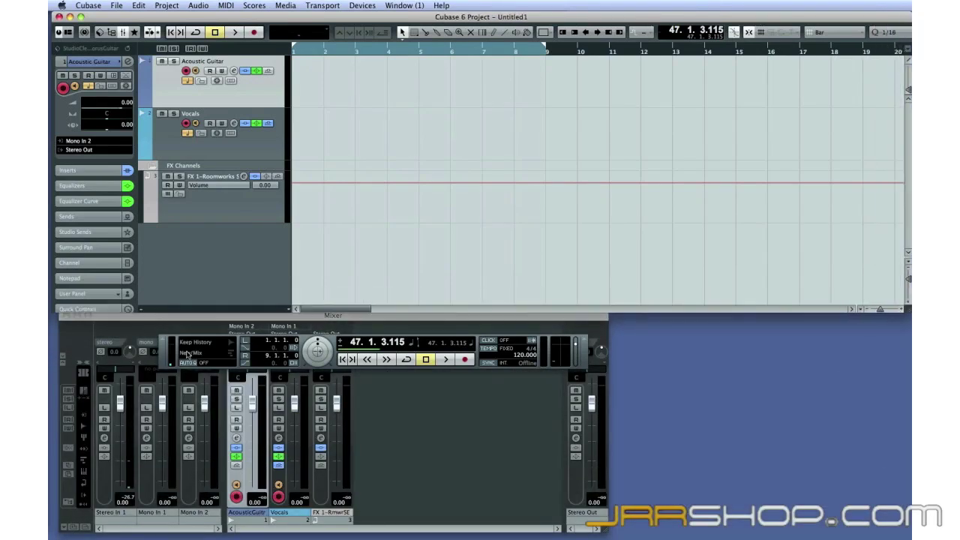
# Step: Float the transport over the arrangement, widen the Mixer, regroup channels and lower Stereo In 1 slightly
pyautogui.moveTo(166, 355); pyautogui.dragTo(440, 211)
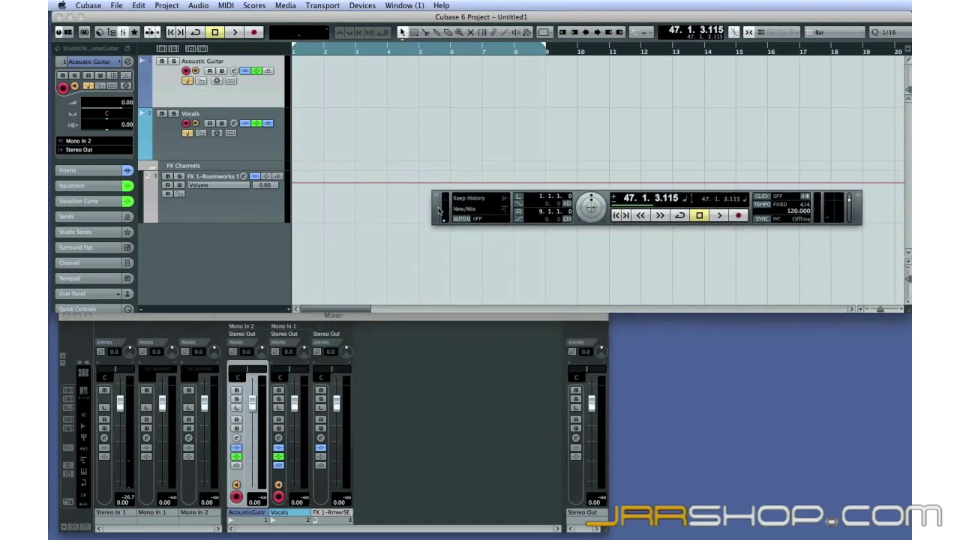
pyautogui.moveTo(602, 529)
pyautogui.mouseDown()
pyautogui.moveTo(909, 529)
pyautogui.moveTo(870, 523)
pyautogui.mouseUp()
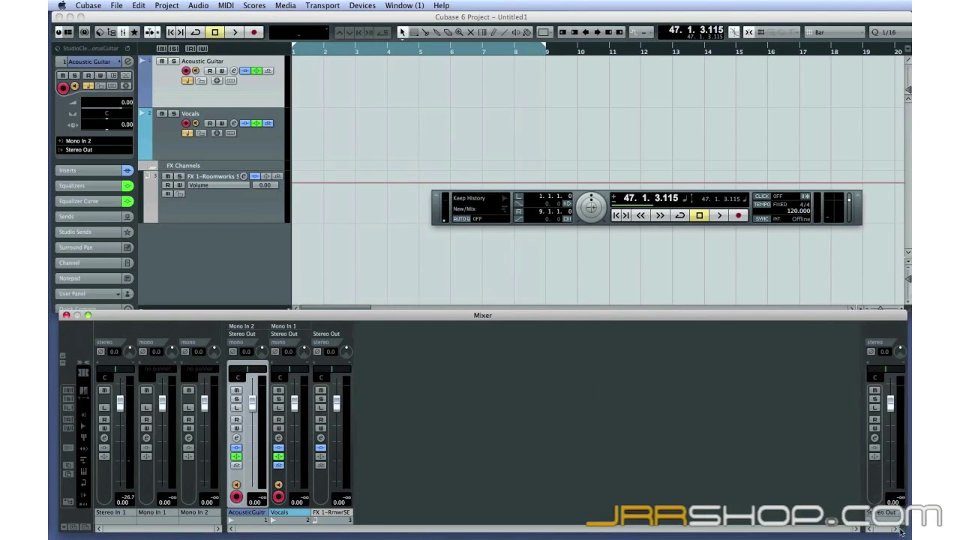
pyautogui.moveTo(230, 384); pyautogui.dragTo(405, 402)
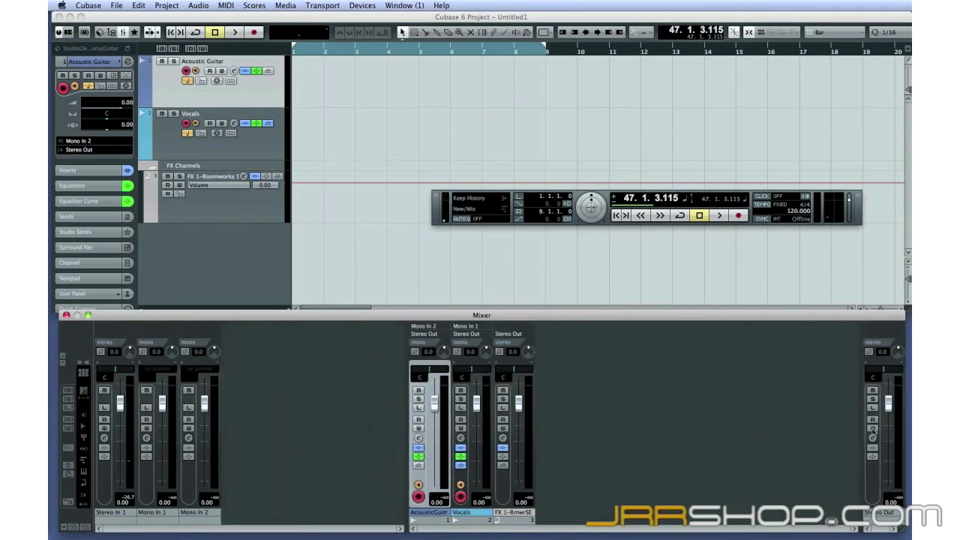
pyautogui.moveTo(863, 429); pyautogui.dragTo(767, 429)
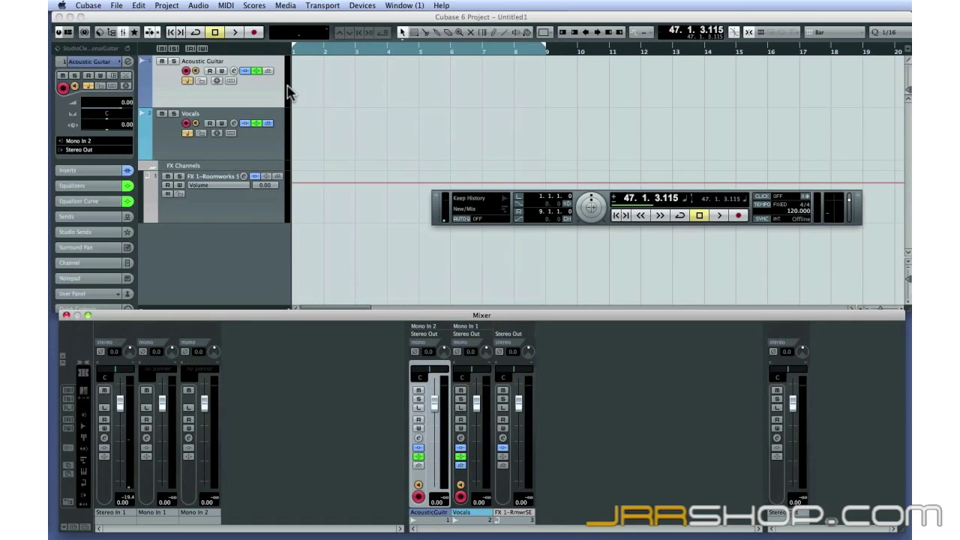
pyautogui.moveTo(121, 405); pyautogui.dragTo(122, 414)
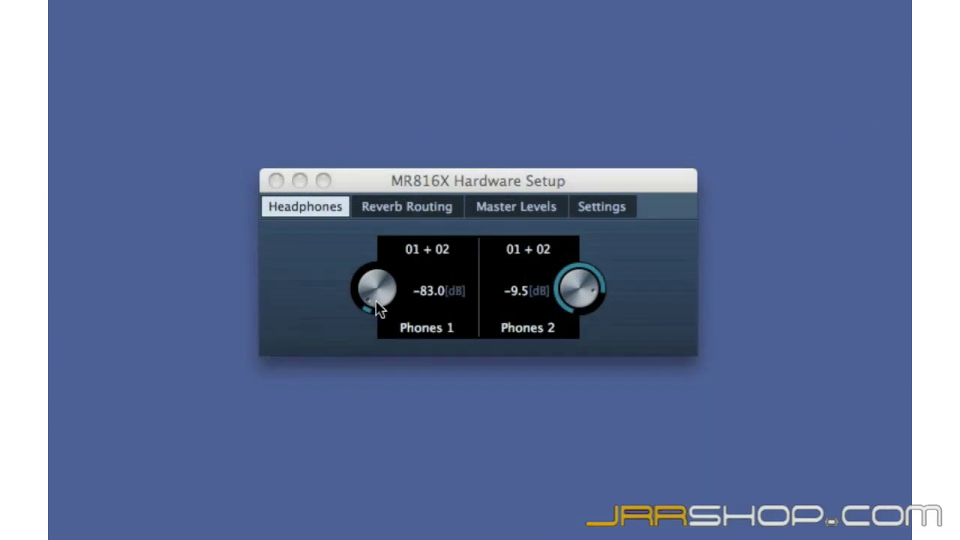
# Step: Turn the Phones 1 headphone knob up from -83 dB toward -48 dB
pyautogui.moveTo(367, 306); pyautogui.dragTo(375, 251)
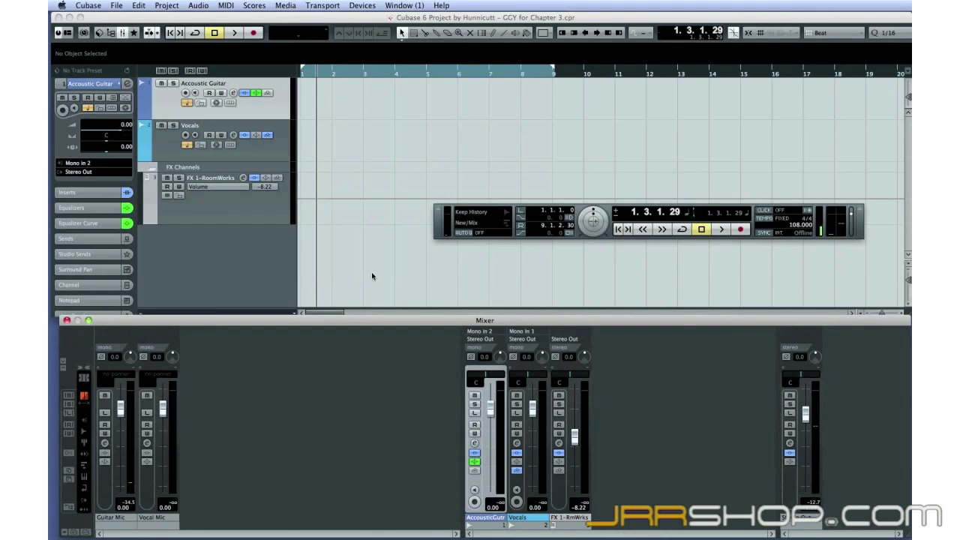
pyautogui.click(307, 5)
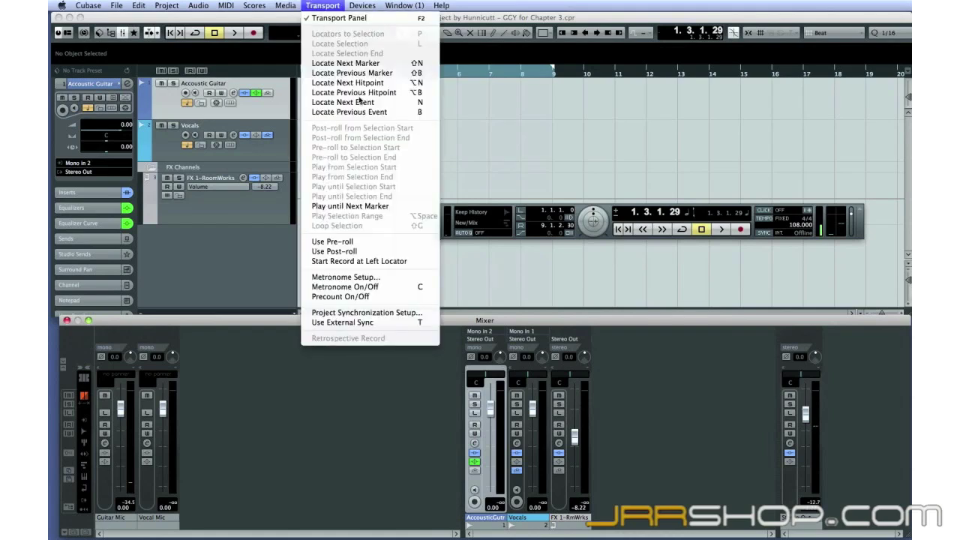
pyautogui.click(400, 278)
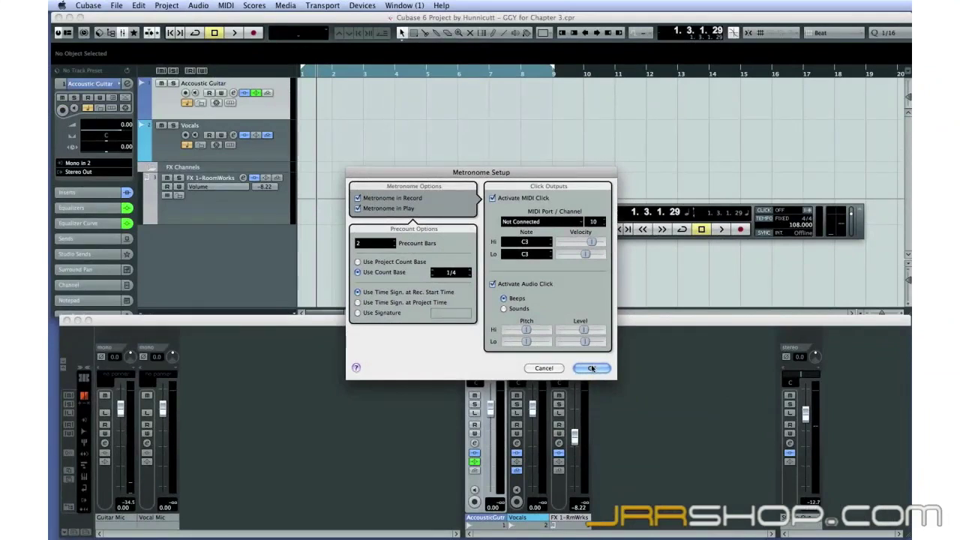
pyautogui.click(591, 369)
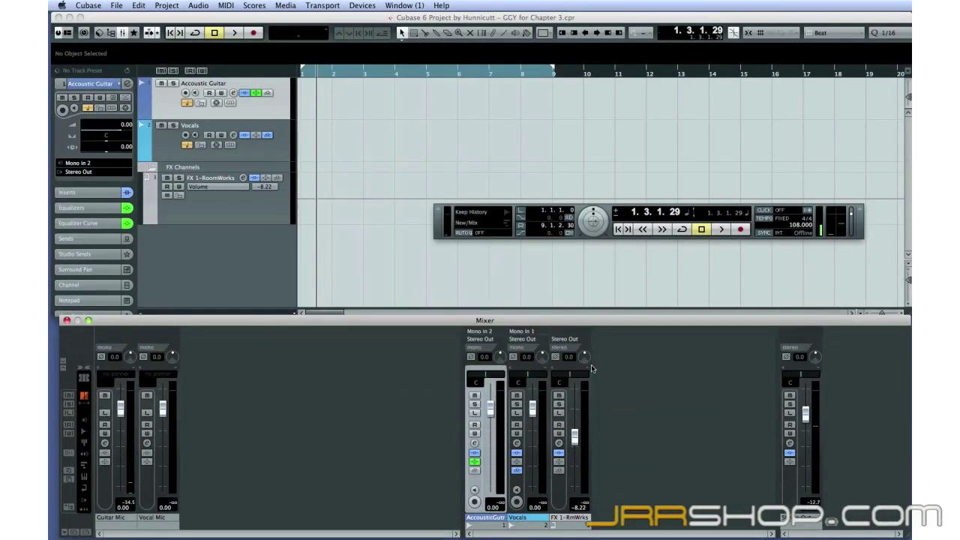
# Step: Record guitar and vocals on both armed tracks from the project start to about bar 31, then stop
pyautogui.click(701, 229)
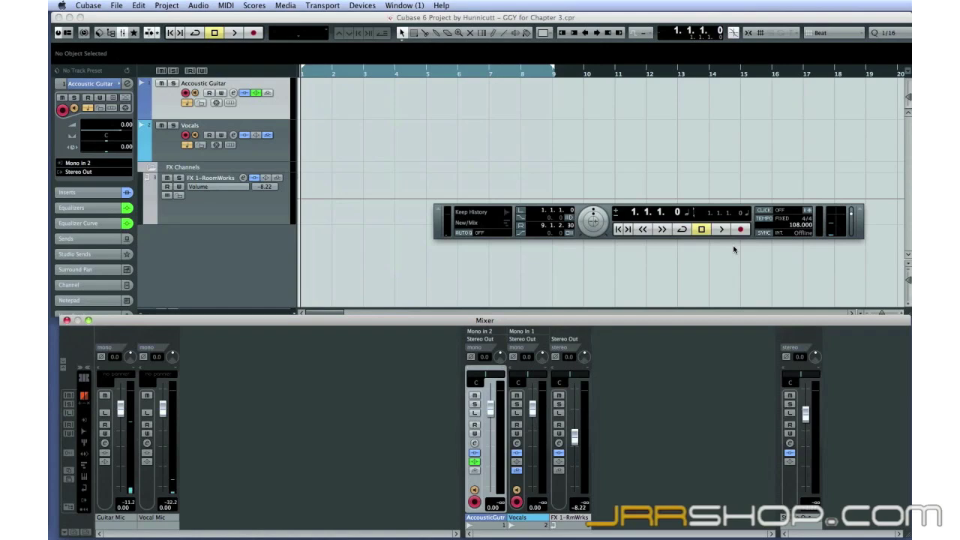
pyautogui.click(737, 235)
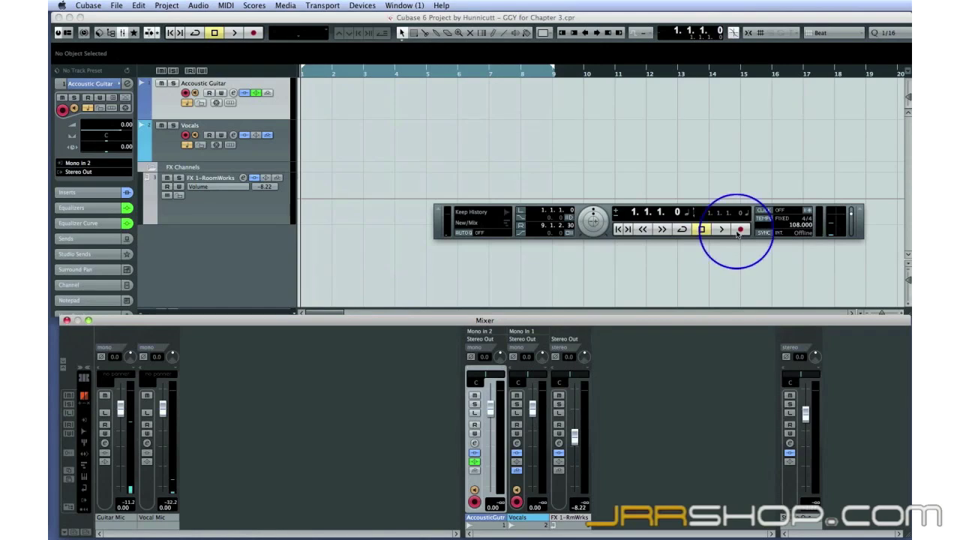
pyautogui.click(738, 234)
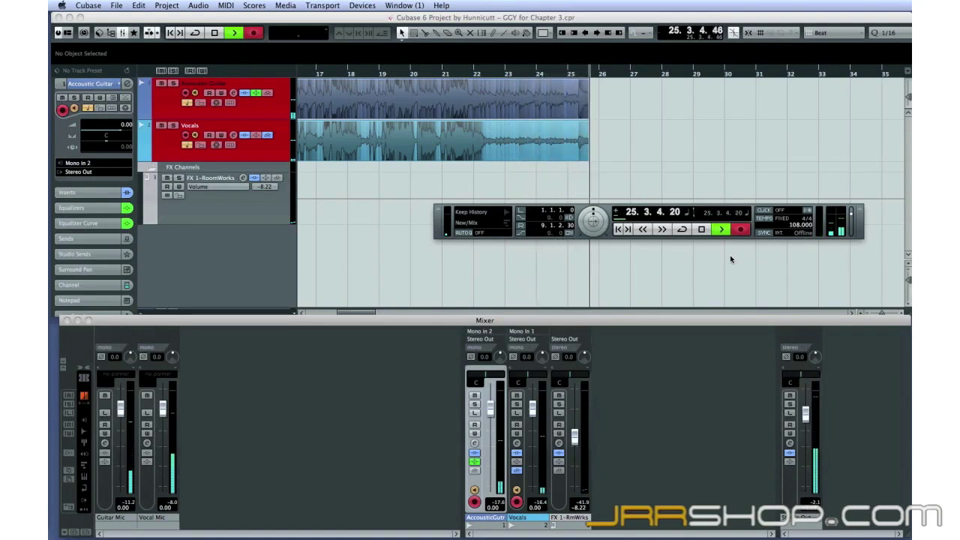
pyautogui.press('space')
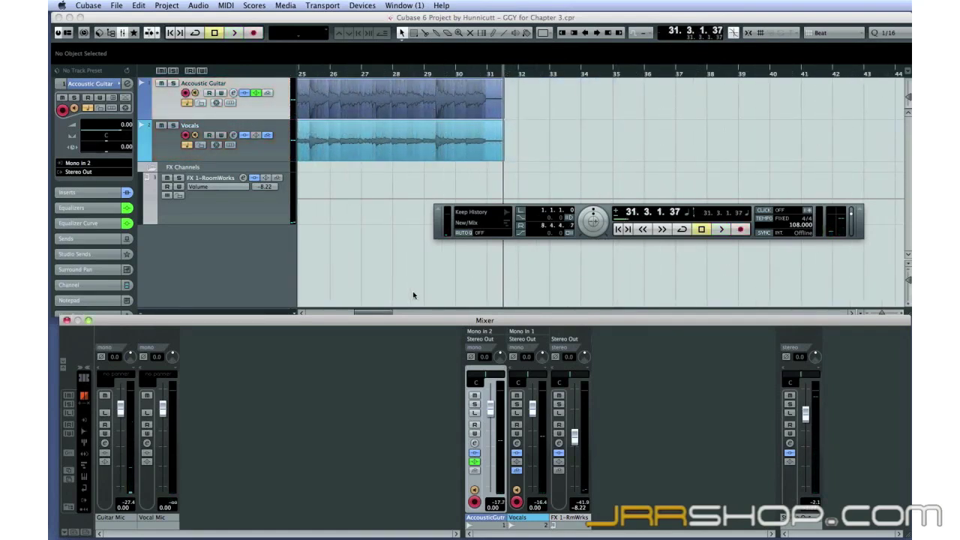
# Step: Toggle Acoustic Guitar monitoring and play the take back from the song start
pyautogui.click(195, 93)
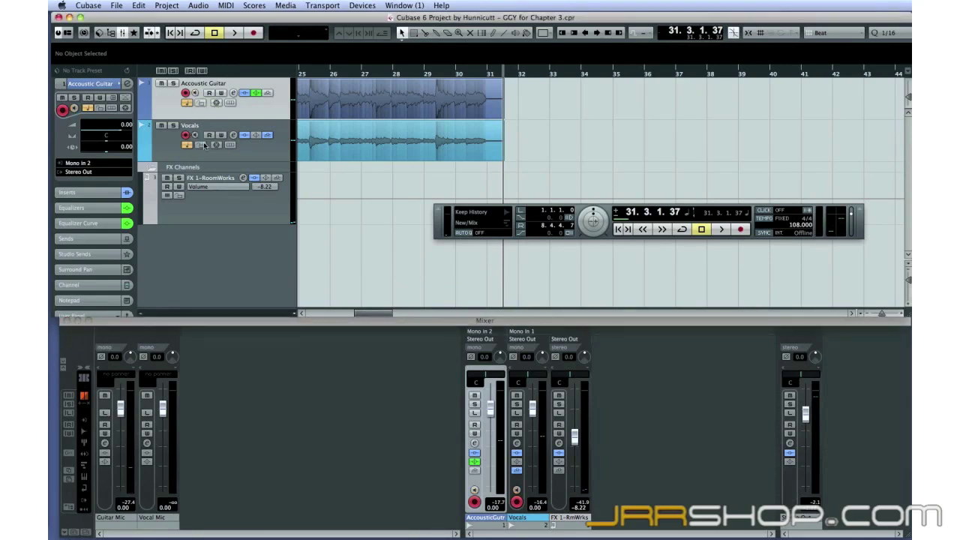
pyautogui.moveTo(372, 315); pyautogui.dragTo(319, 315)
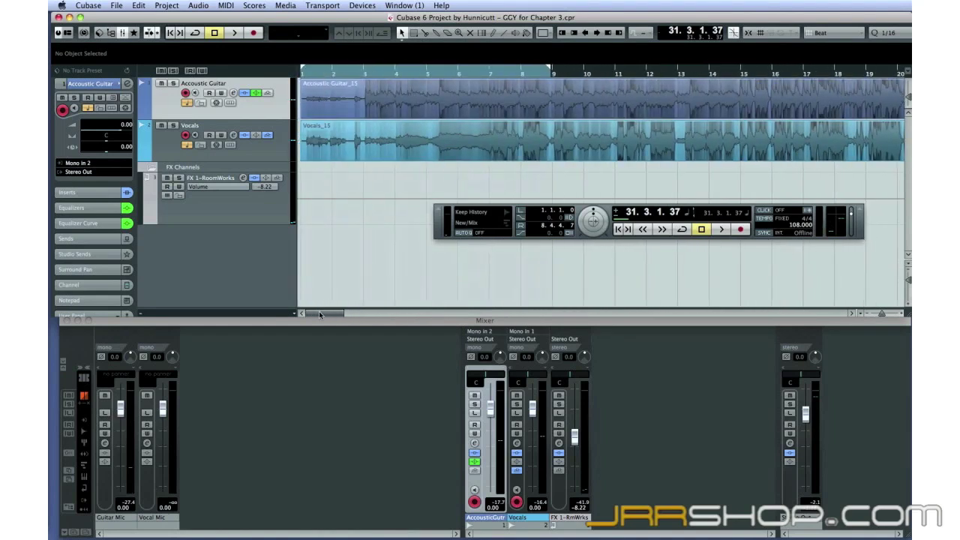
pyautogui.click(304, 75)
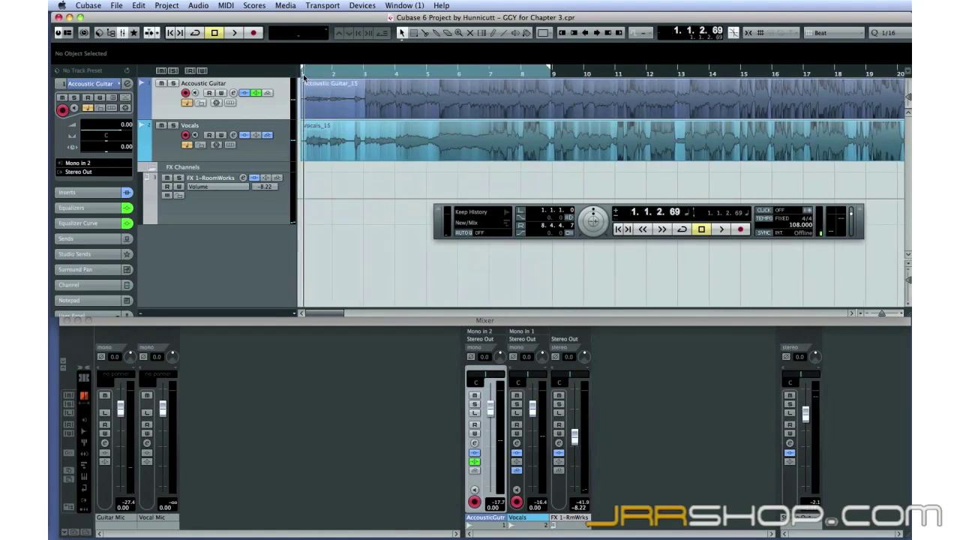
pyautogui.click(718, 233)
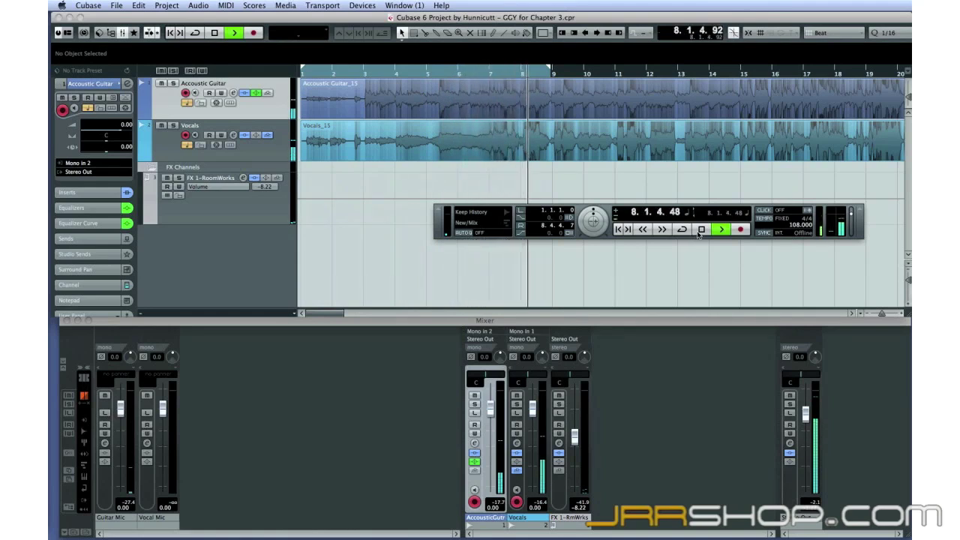
# Step: Stop playback at bar 8, move the floating transport aside and select the Vocals event
pyautogui.click(700, 230)
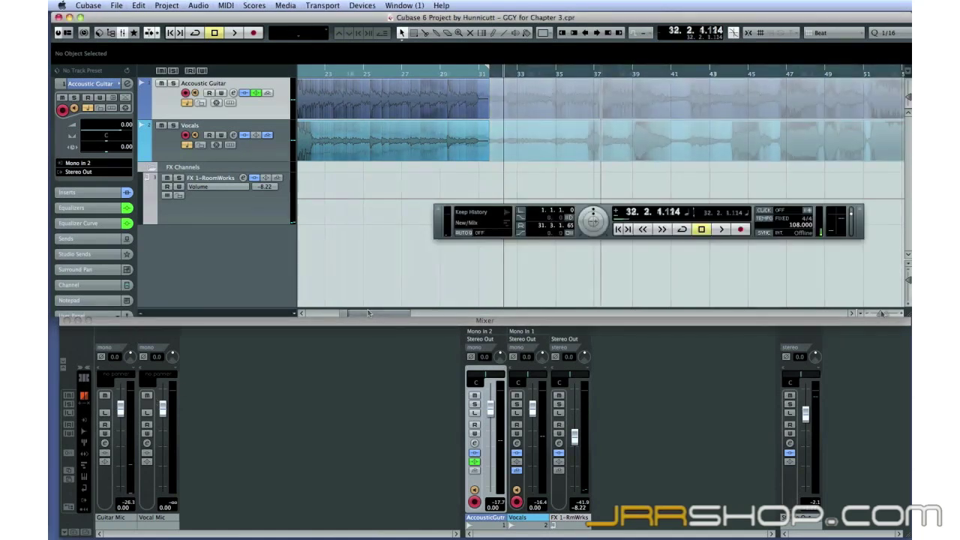
pyautogui.moveTo(439, 234); pyautogui.dragTo(431, 286)
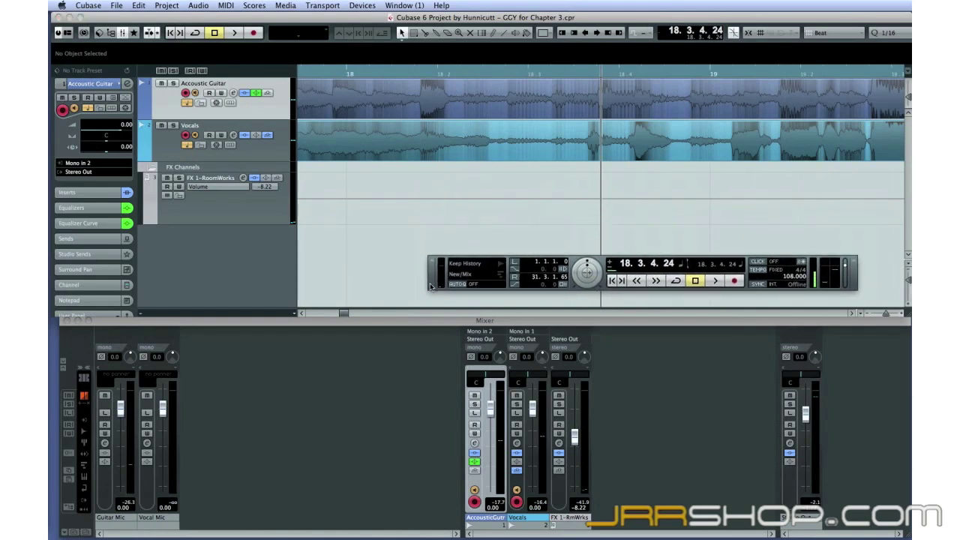
pyautogui.click(639, 150)
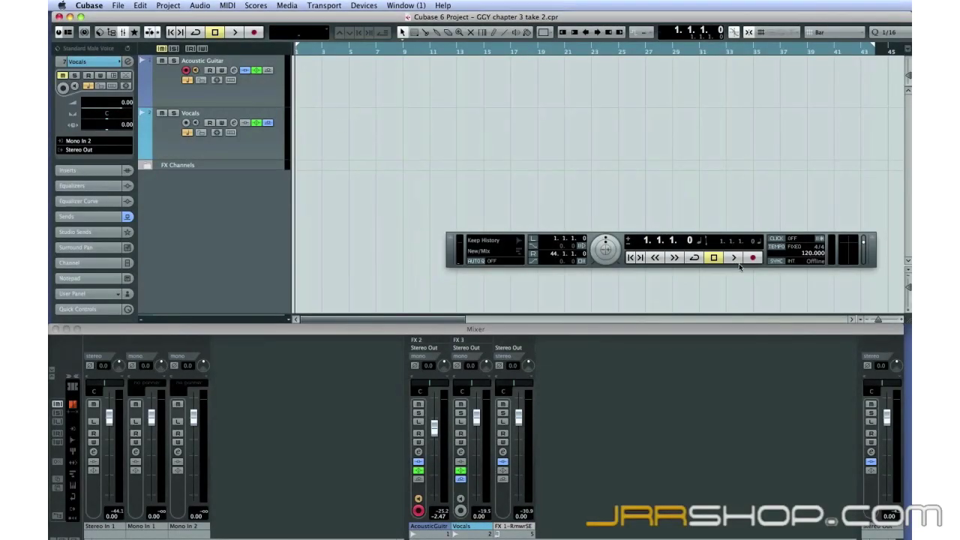
# Step: Record a new acoustic guitar and vocal take on both tracks, through about bar 43
pyautogui.click(750, 259)
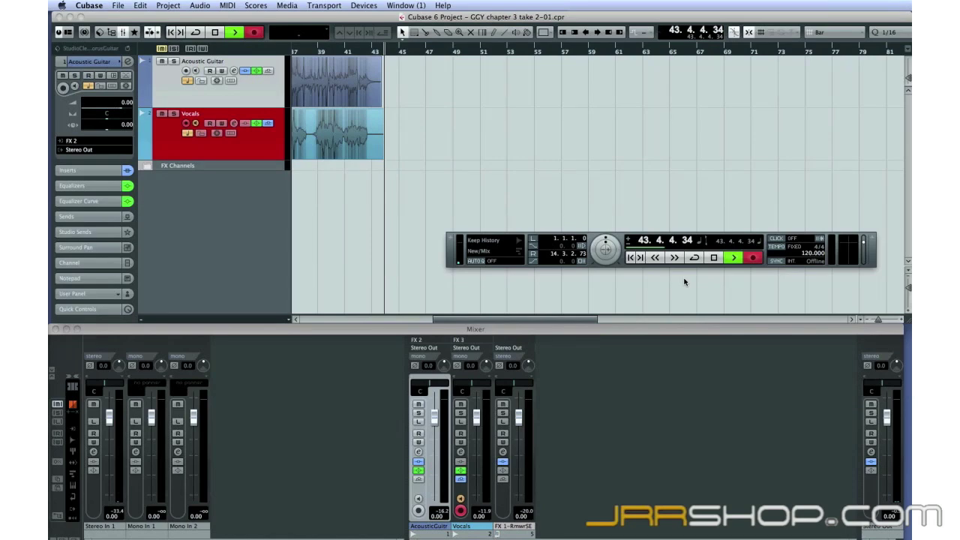
# Step: Stop recording, zoom to the whole project, and enlarge the Vocals_08 and guitar waveforms for editing
pyautogui.press('space')
pyautogui.hotkey('shift', 'f')
pyautogui.moveTo(270, 160); pyautogui.dragTo(270, 246)
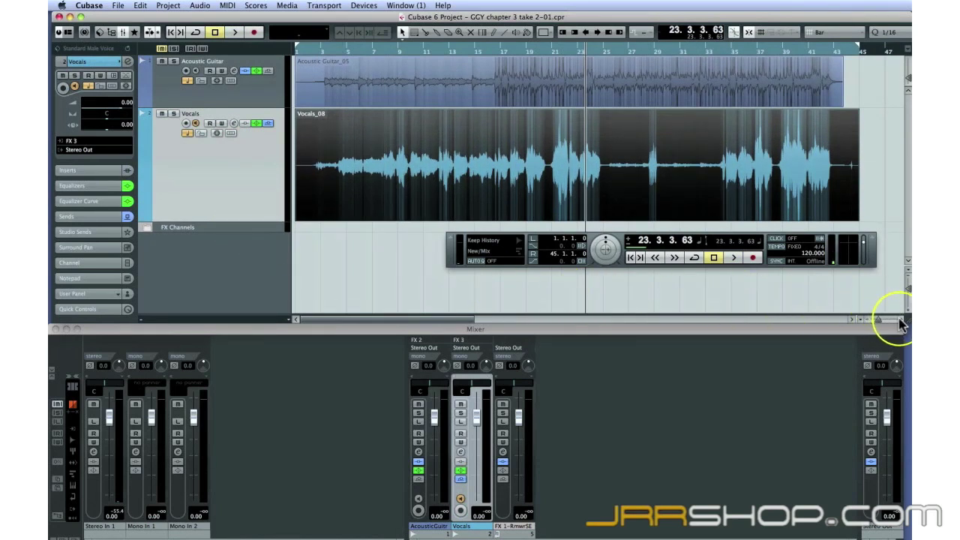
pyautogui.click(900, 322)
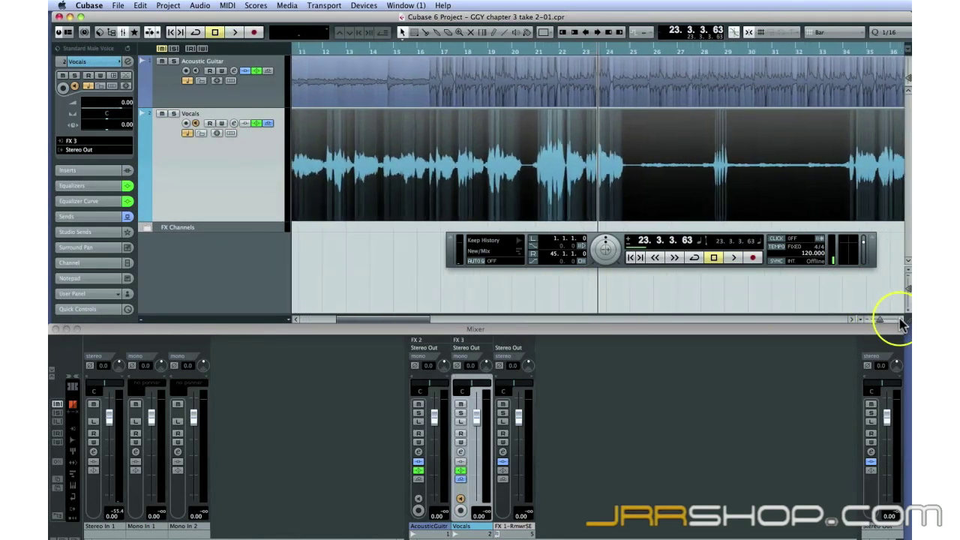
pyautogui.moveTo(408, 321); pyautogui.dragTo(359, 319)
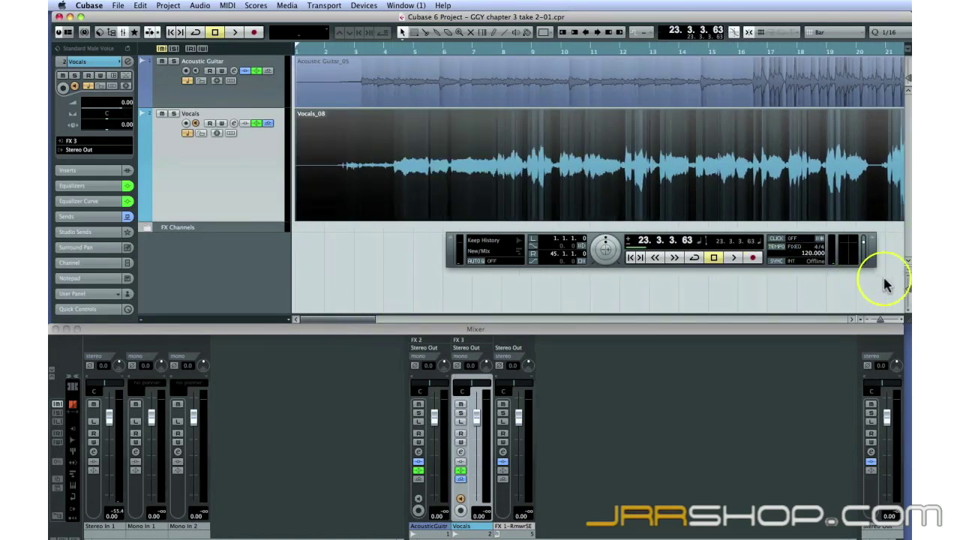
pyautogui.click(907, 309)
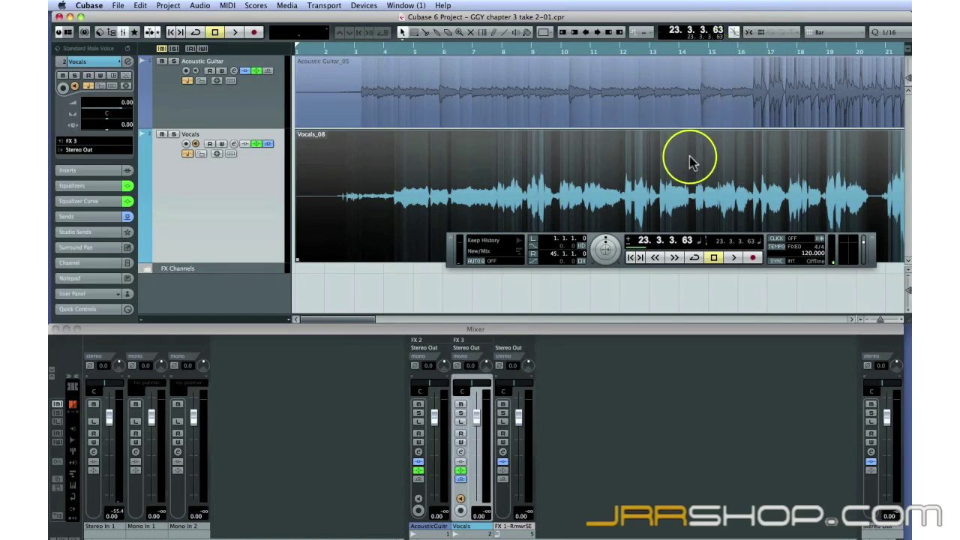
# Step: Split the Vocals event at bars 2 and 4 and erase the piece between
pyautogui.click(424, 33)
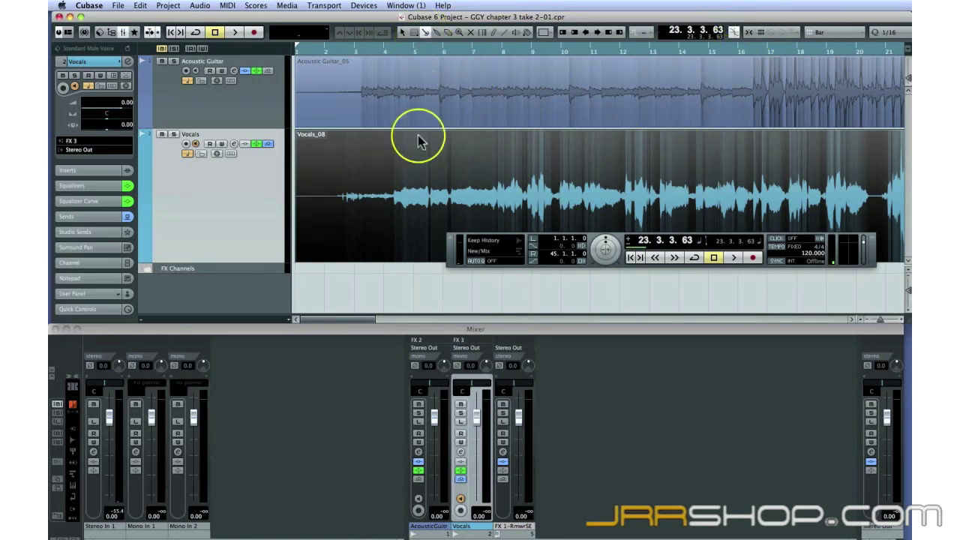
pyautogui.click(338, 209)
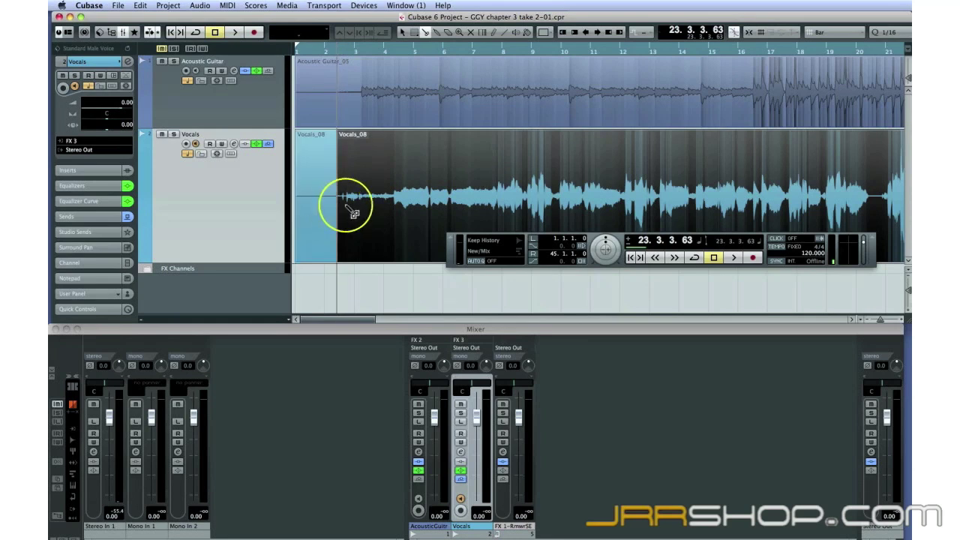
pyautogui.click(392, 214)
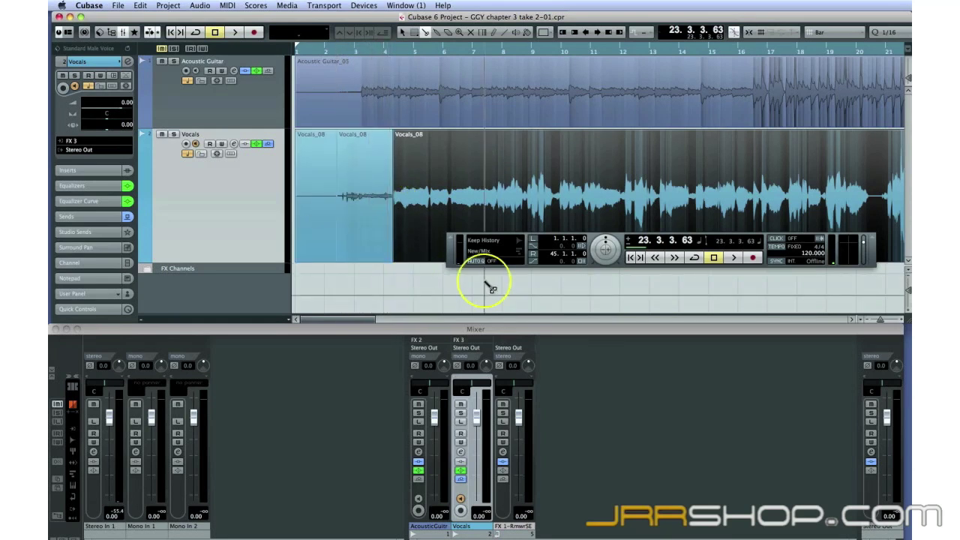
pyautogui.press('5')
pyautogui.click(375, 258)
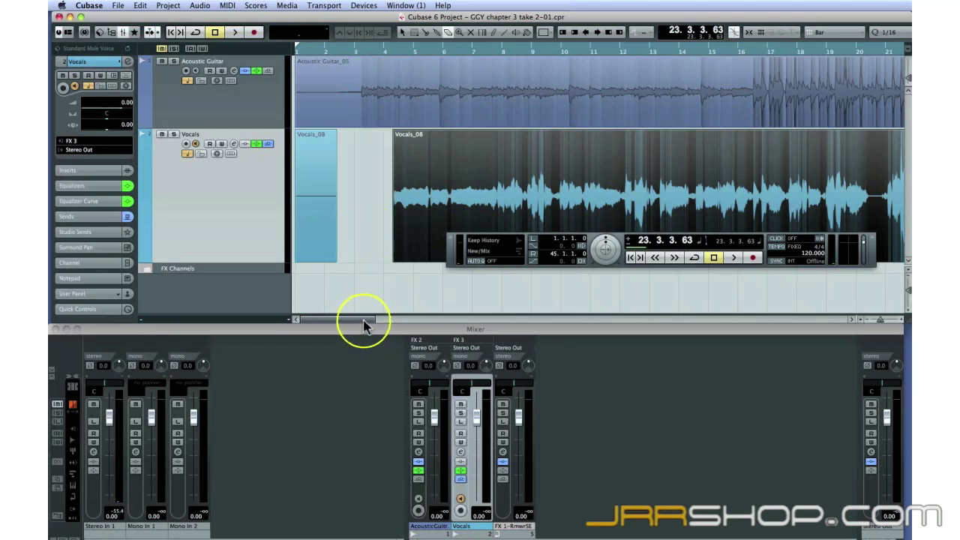
pyautogui.moveTo(363, 320); pyautogui.dragTo(435, 321)
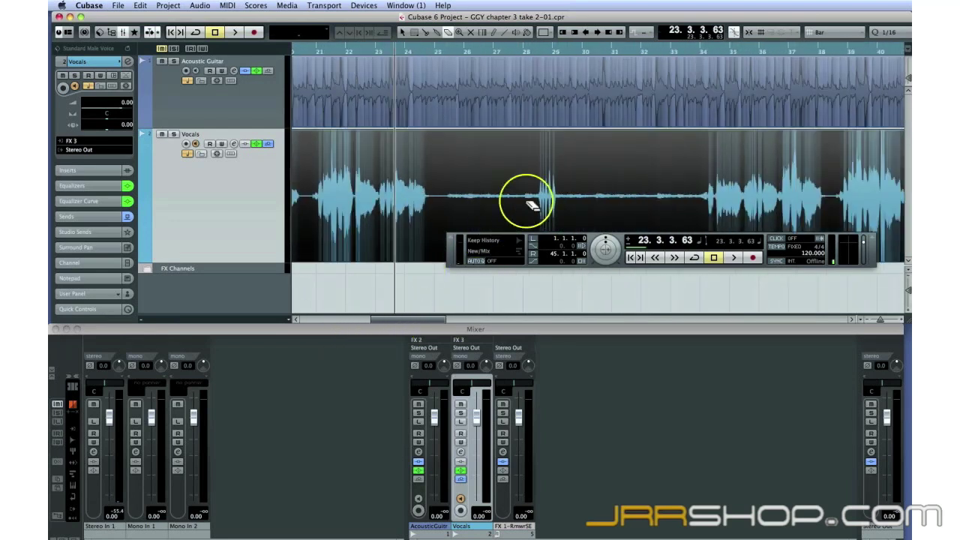
# Step: Split the vocals at bars 28 and 30, then erase bars 25–30
pyautogui.press('3')
pyautogui.click(521, 199)
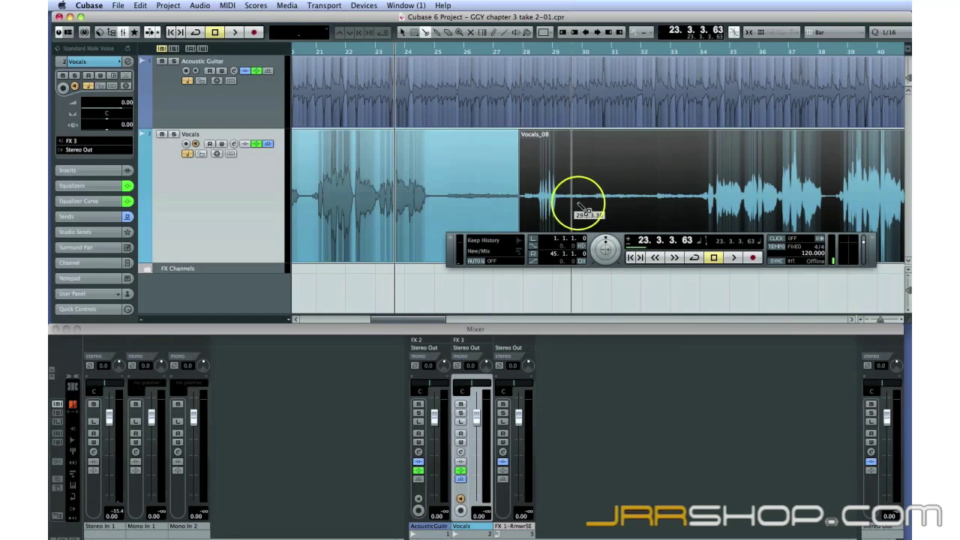
pyautogui.click(579, 200)
pyautogui.press('5')
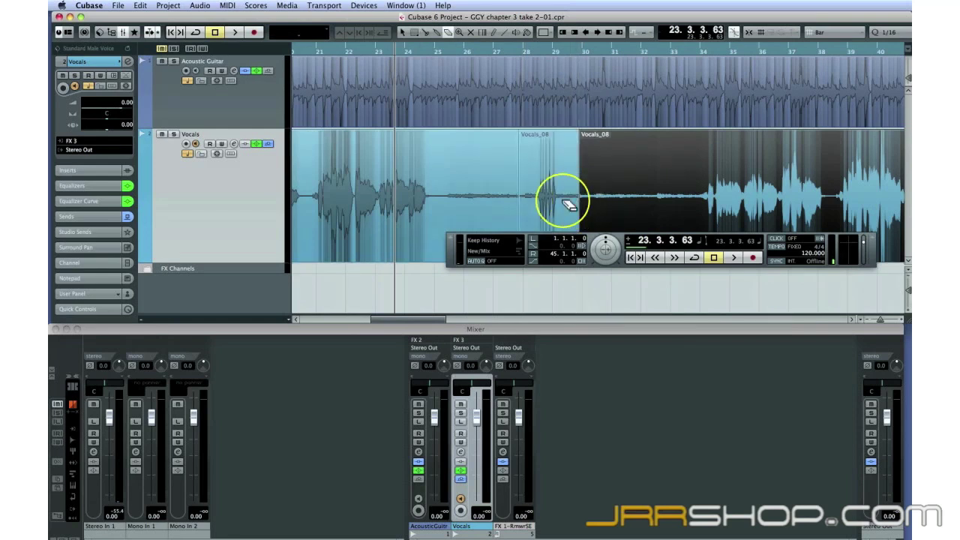
pyautogui.click(567, 203)
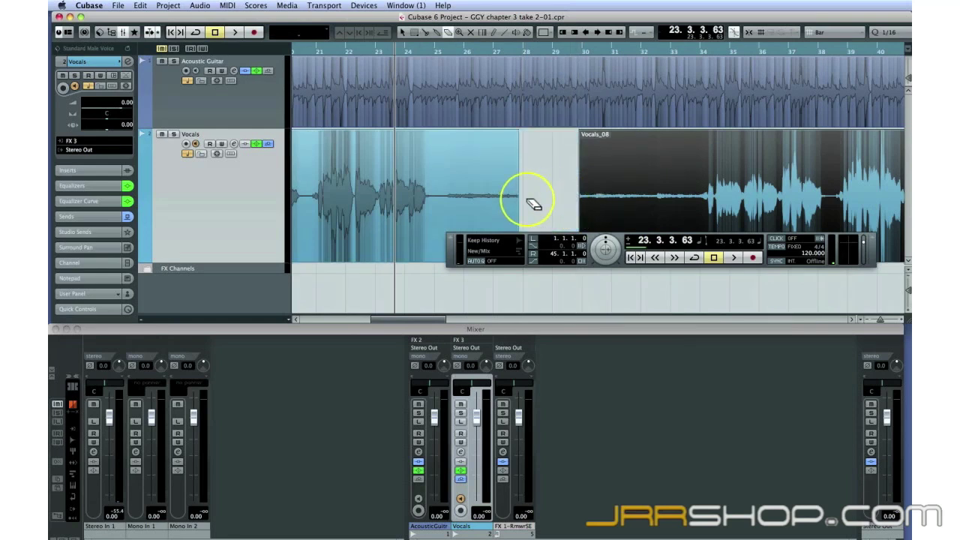
pyautogui.press('3')
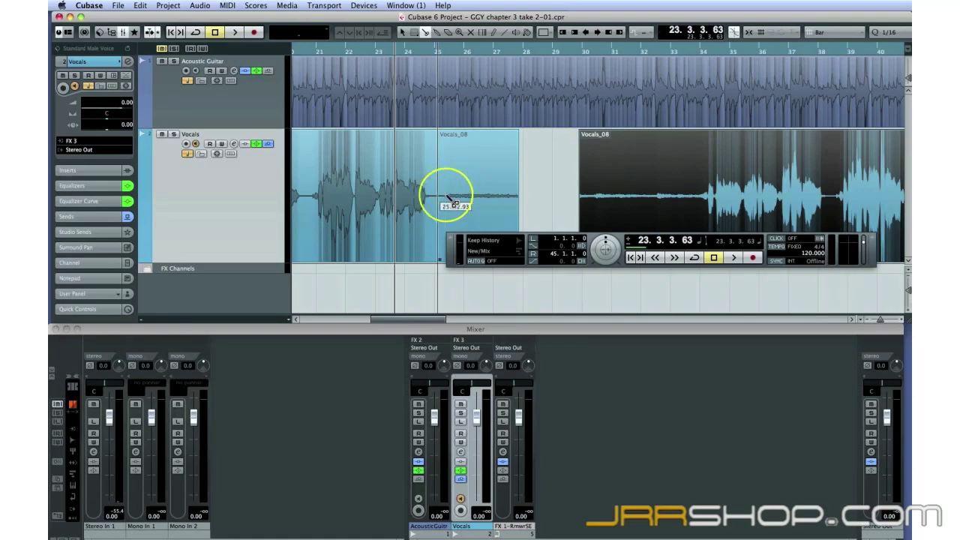
pyautogui.press('5')
pyautogui.click(459, 198)
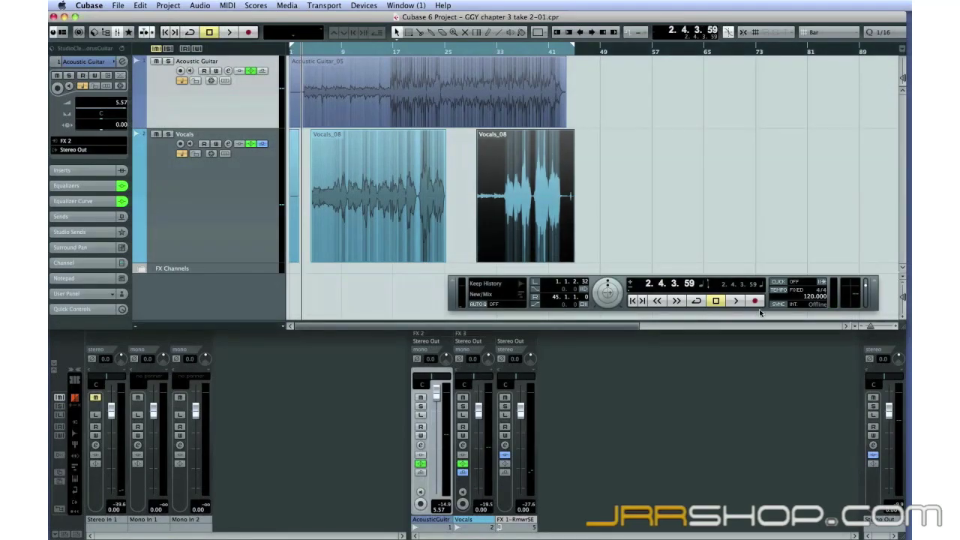
# Step: Play back take 2 to hear the trimmed Vocals_08 beside the untouched guitar
pyautogui.click(738, 301)
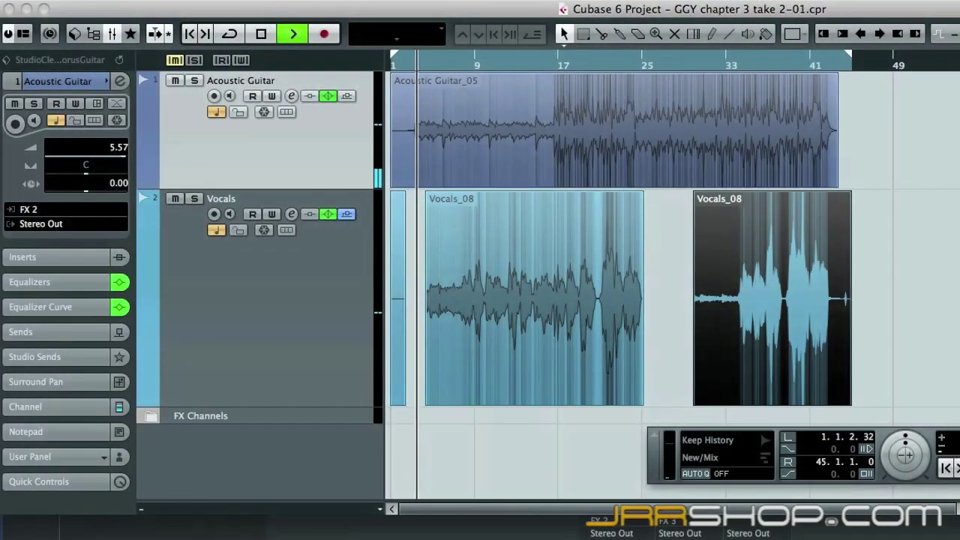